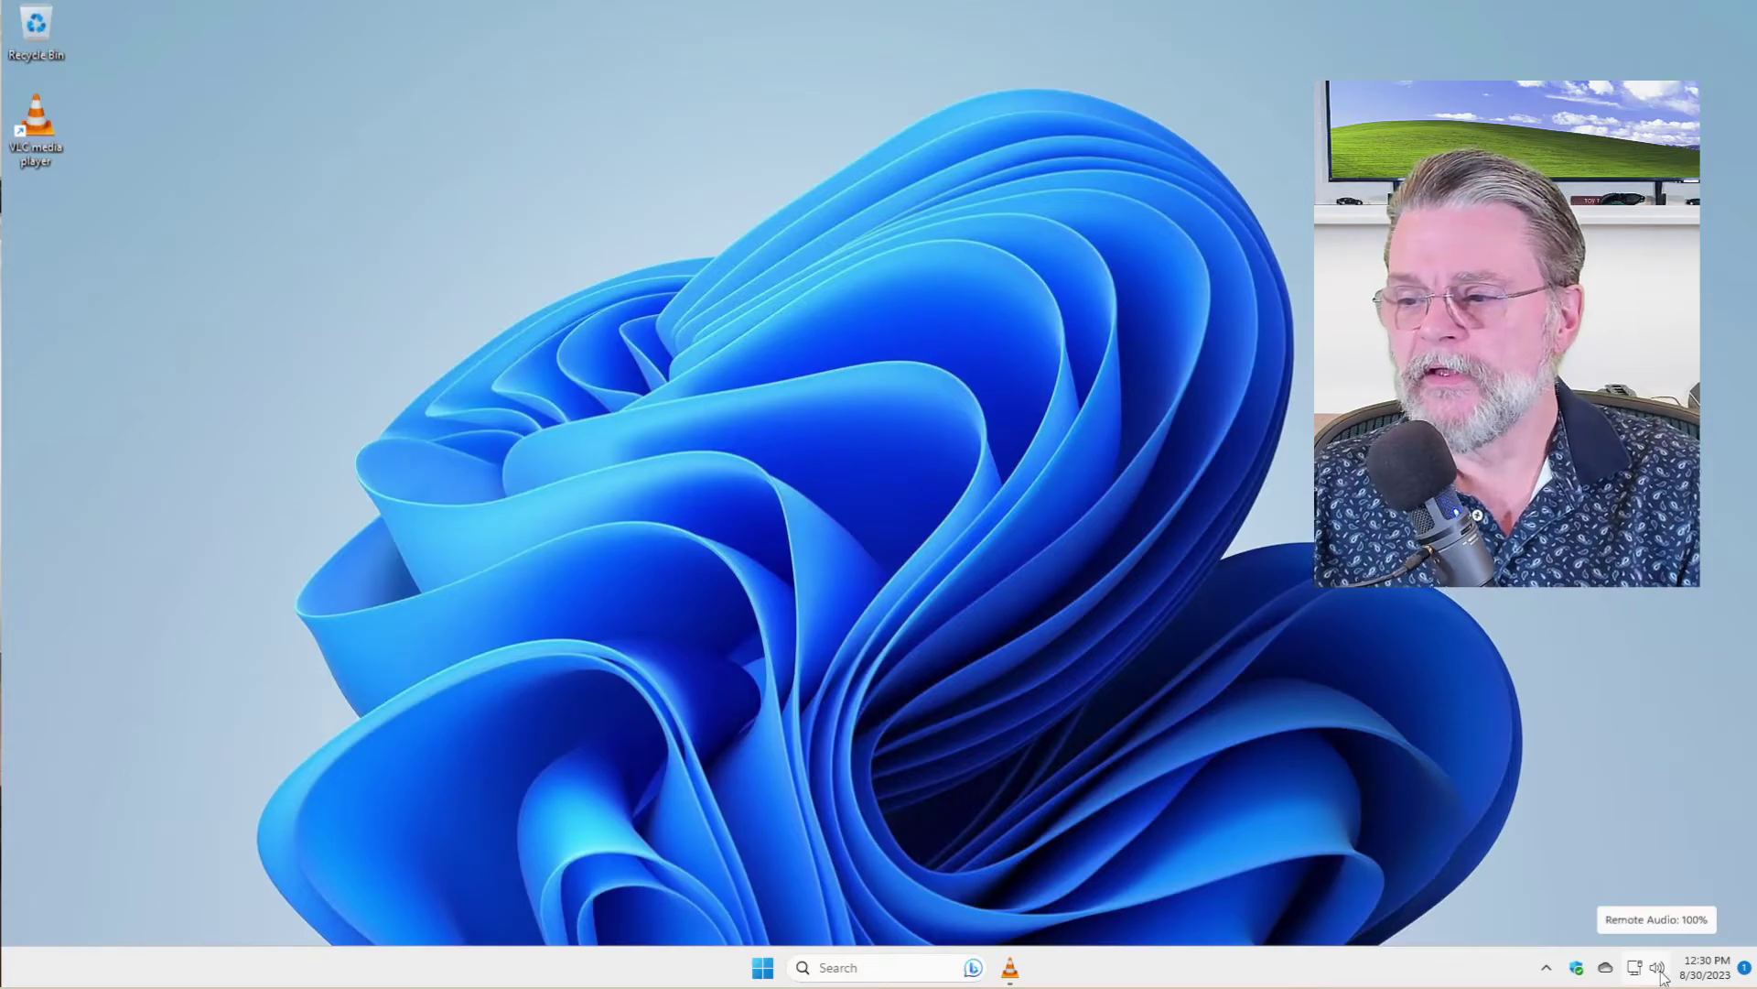
# Mute and then unmute the system sound from the Quick Settings panel.
pyautogui.click(1660, 972)
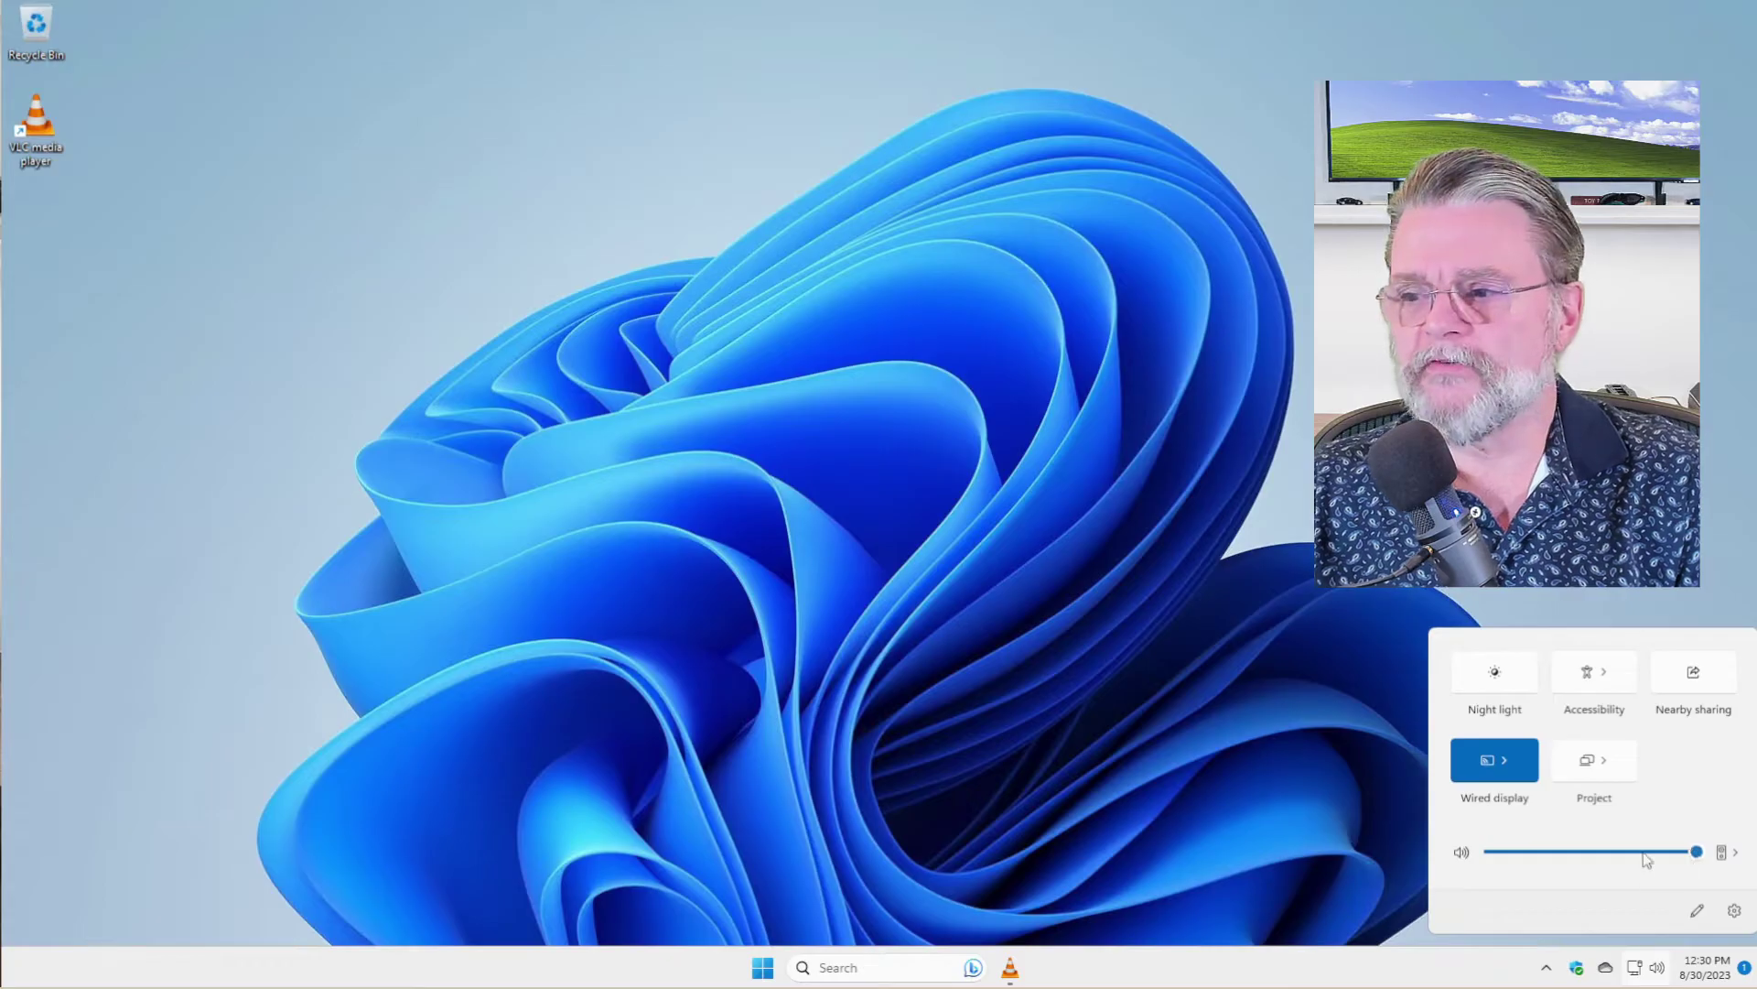
pyautogui.click(1462, 853)
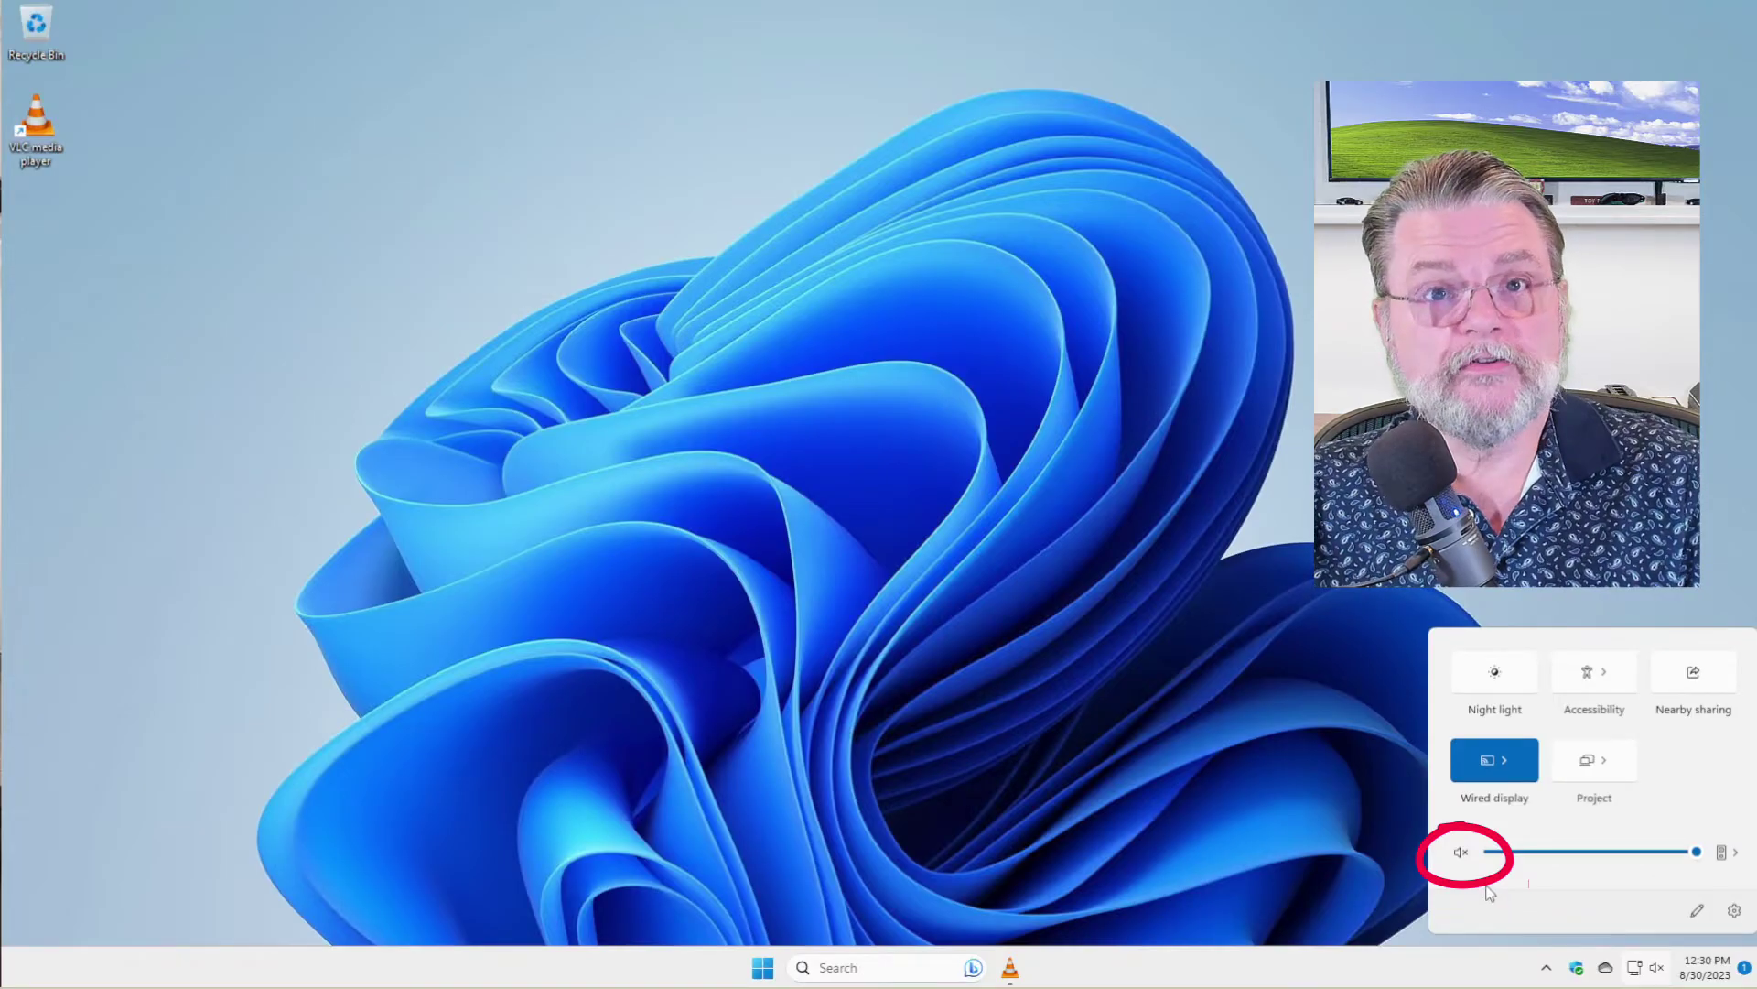
pyautogui.click(1459, 860)
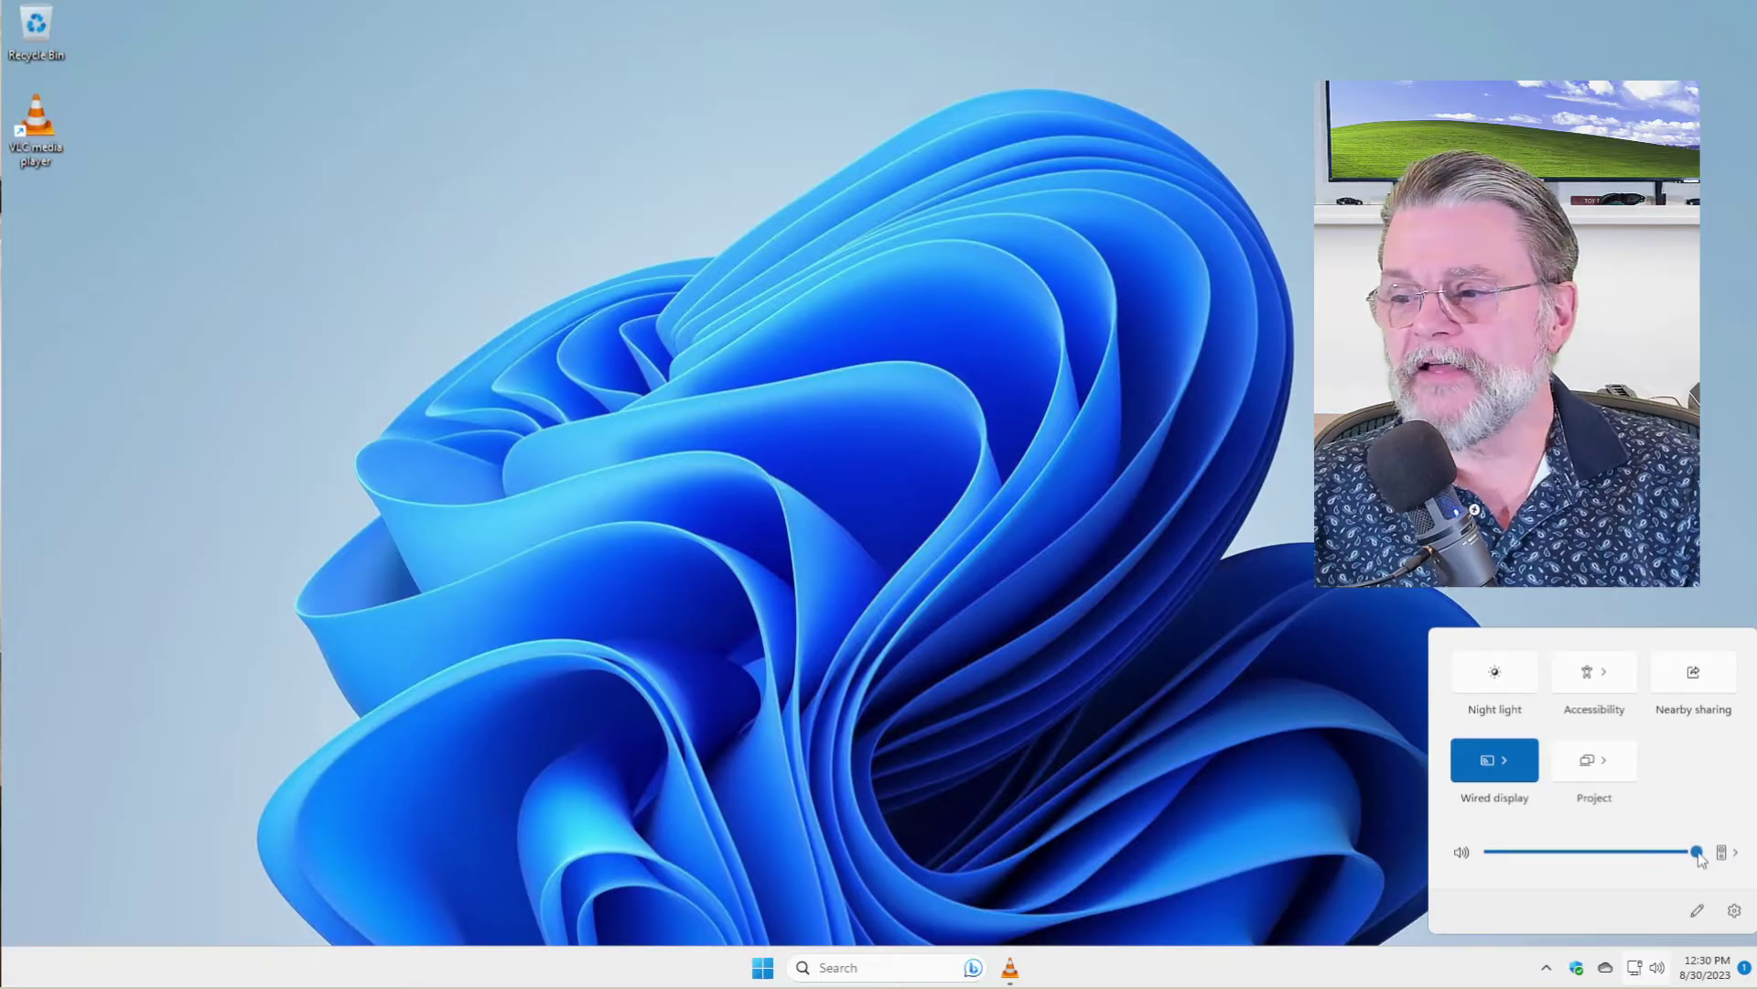
pyautogui.moveTo(1684, 859)
pyautogui.mouseDown()
pyautogui.moveTo(1514, 852)
pyautogui.moveTo(1717, 867)
pyautogui.mouseUp()
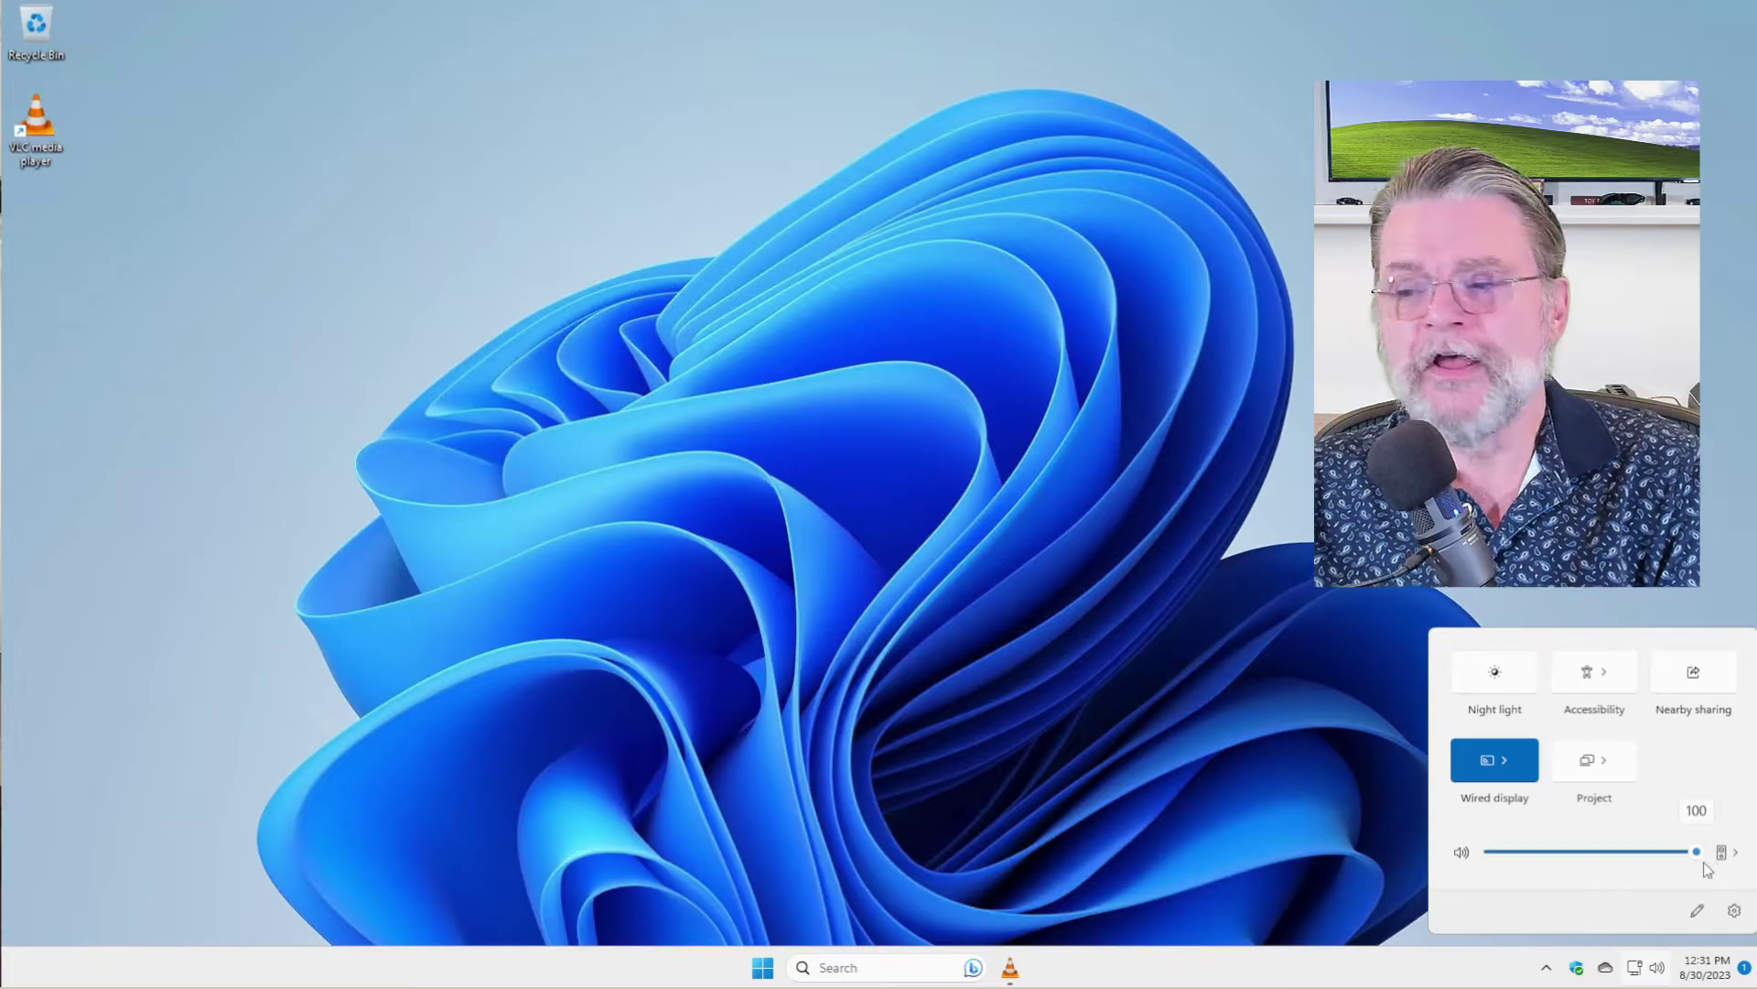
pyautogui.moveTo(1704, 863); pyautogui.dragTo(1468, 876)
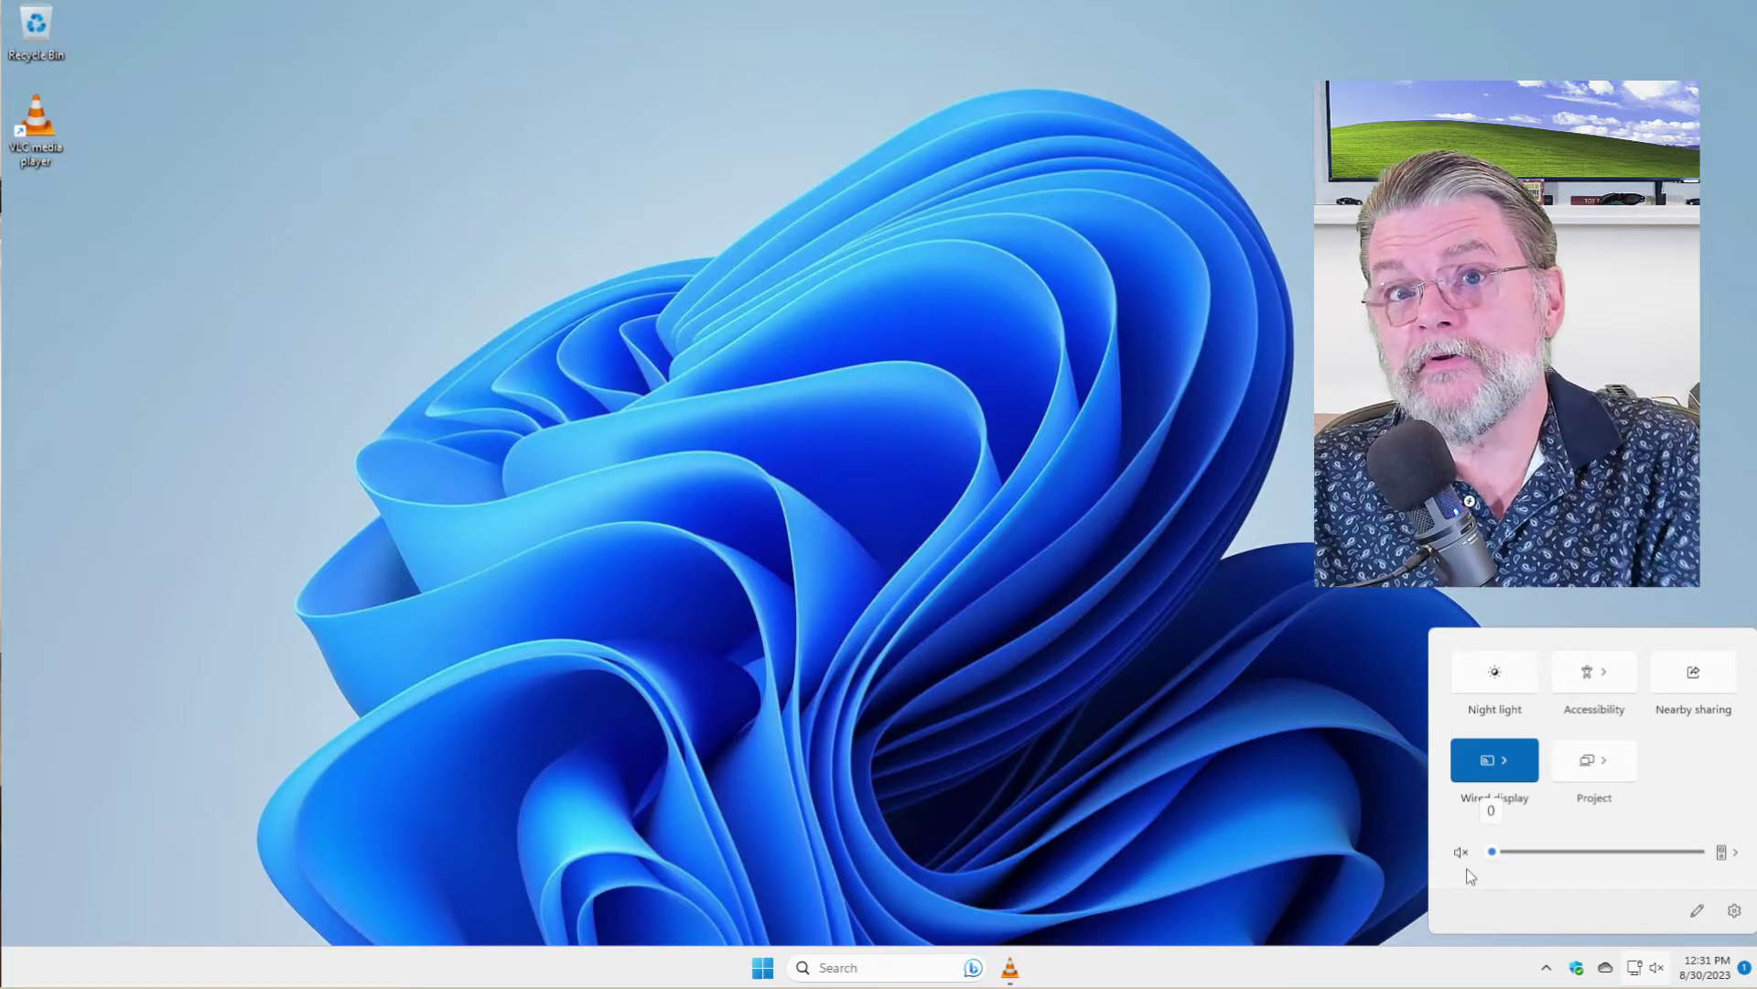
pyautogui.moveTo(1468, 876); pyautogui.dragTo(1508, 877)
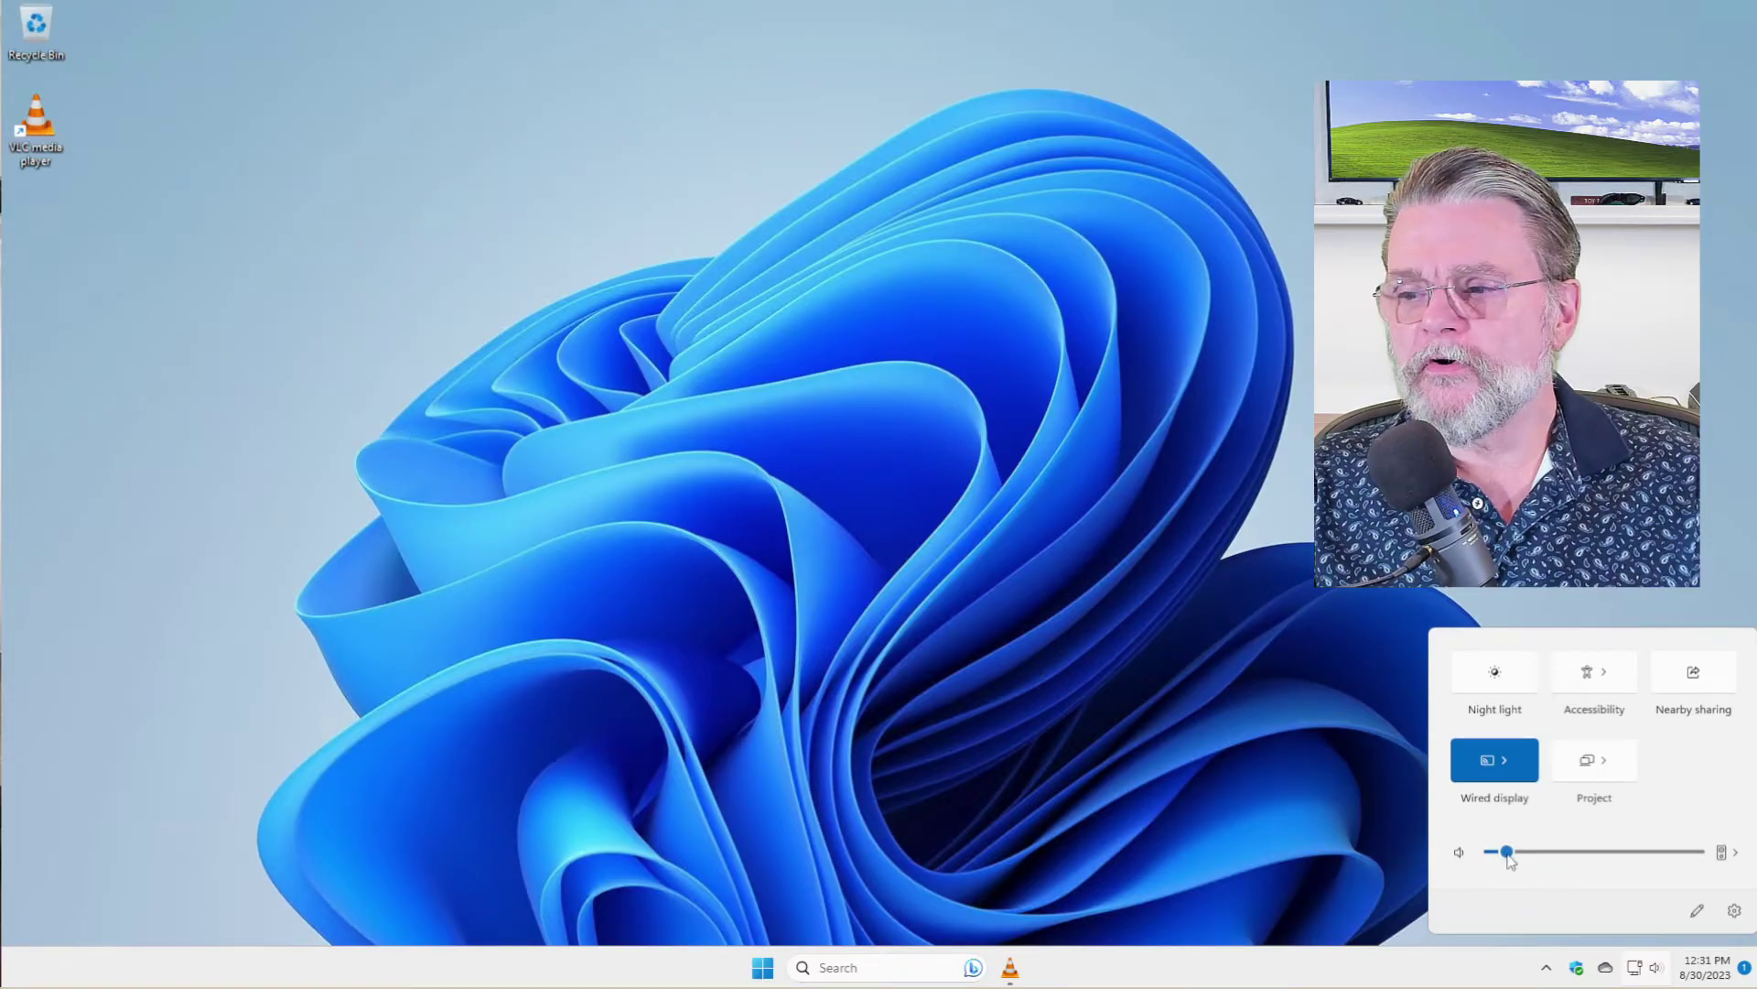
pyautogui.moveTo(1506, 852); pyautogui.dragTo(1697, 851)
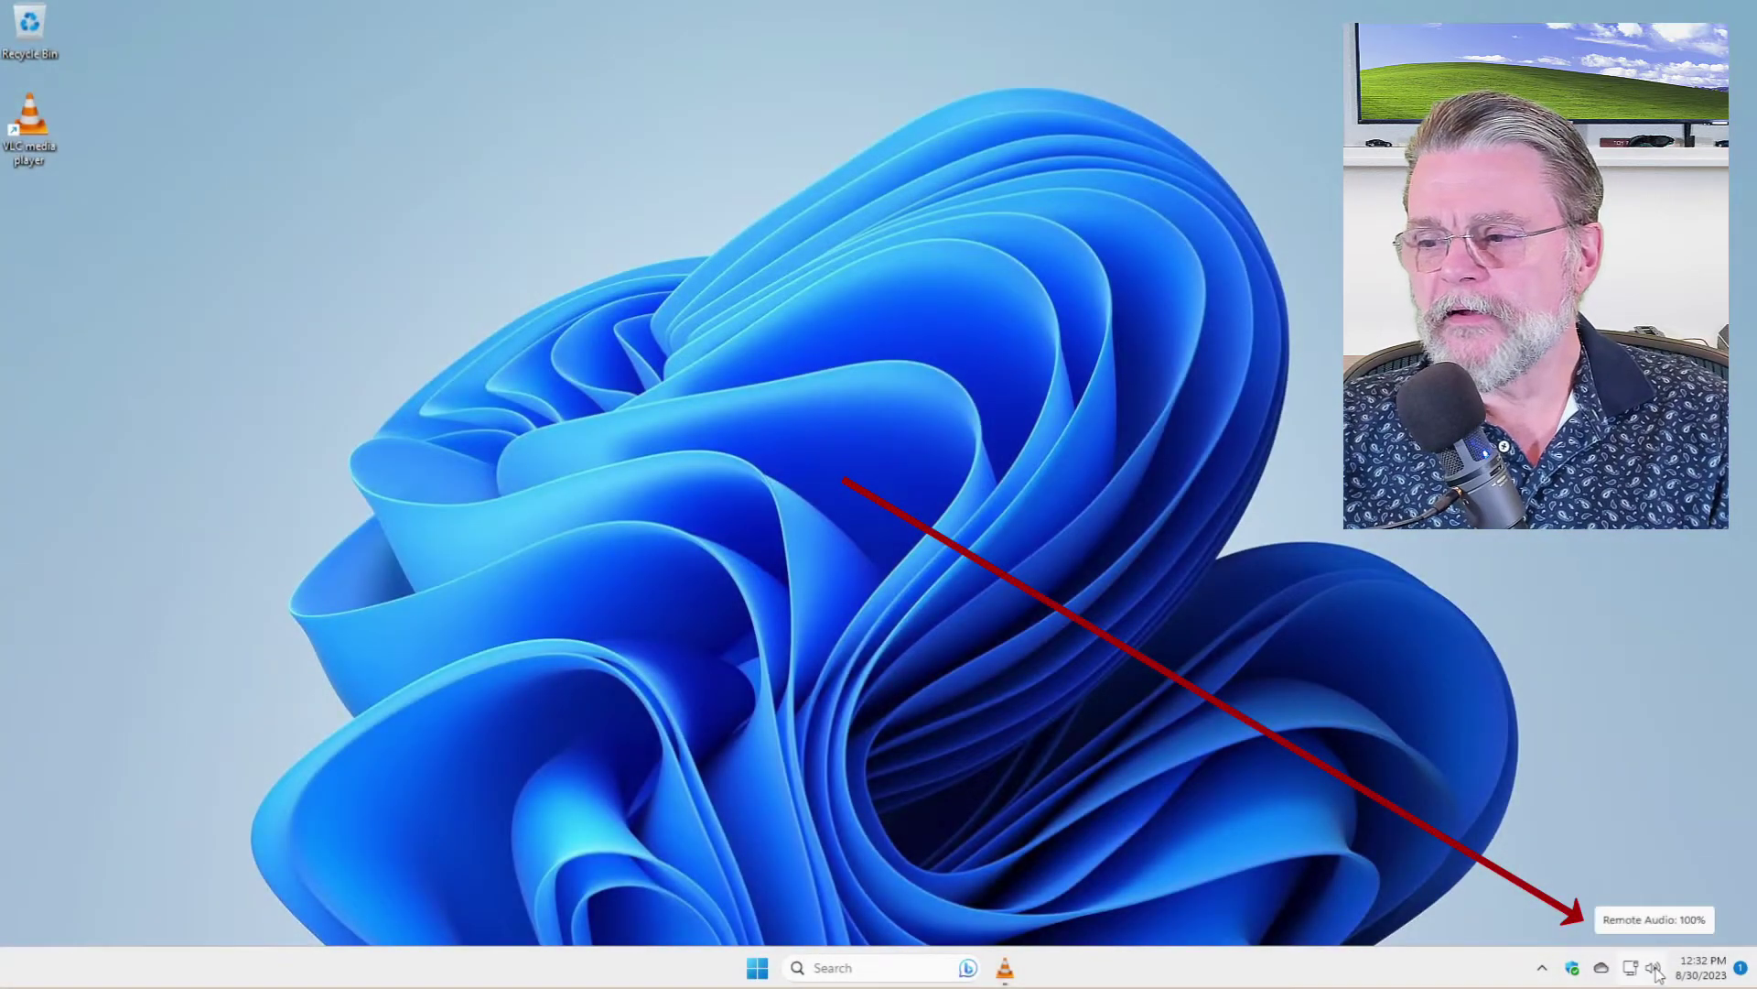
# Open the Volume mixer from the tray speaker and test the master and System sounds sliders.
pyautogui.rightClick(1657, 972)
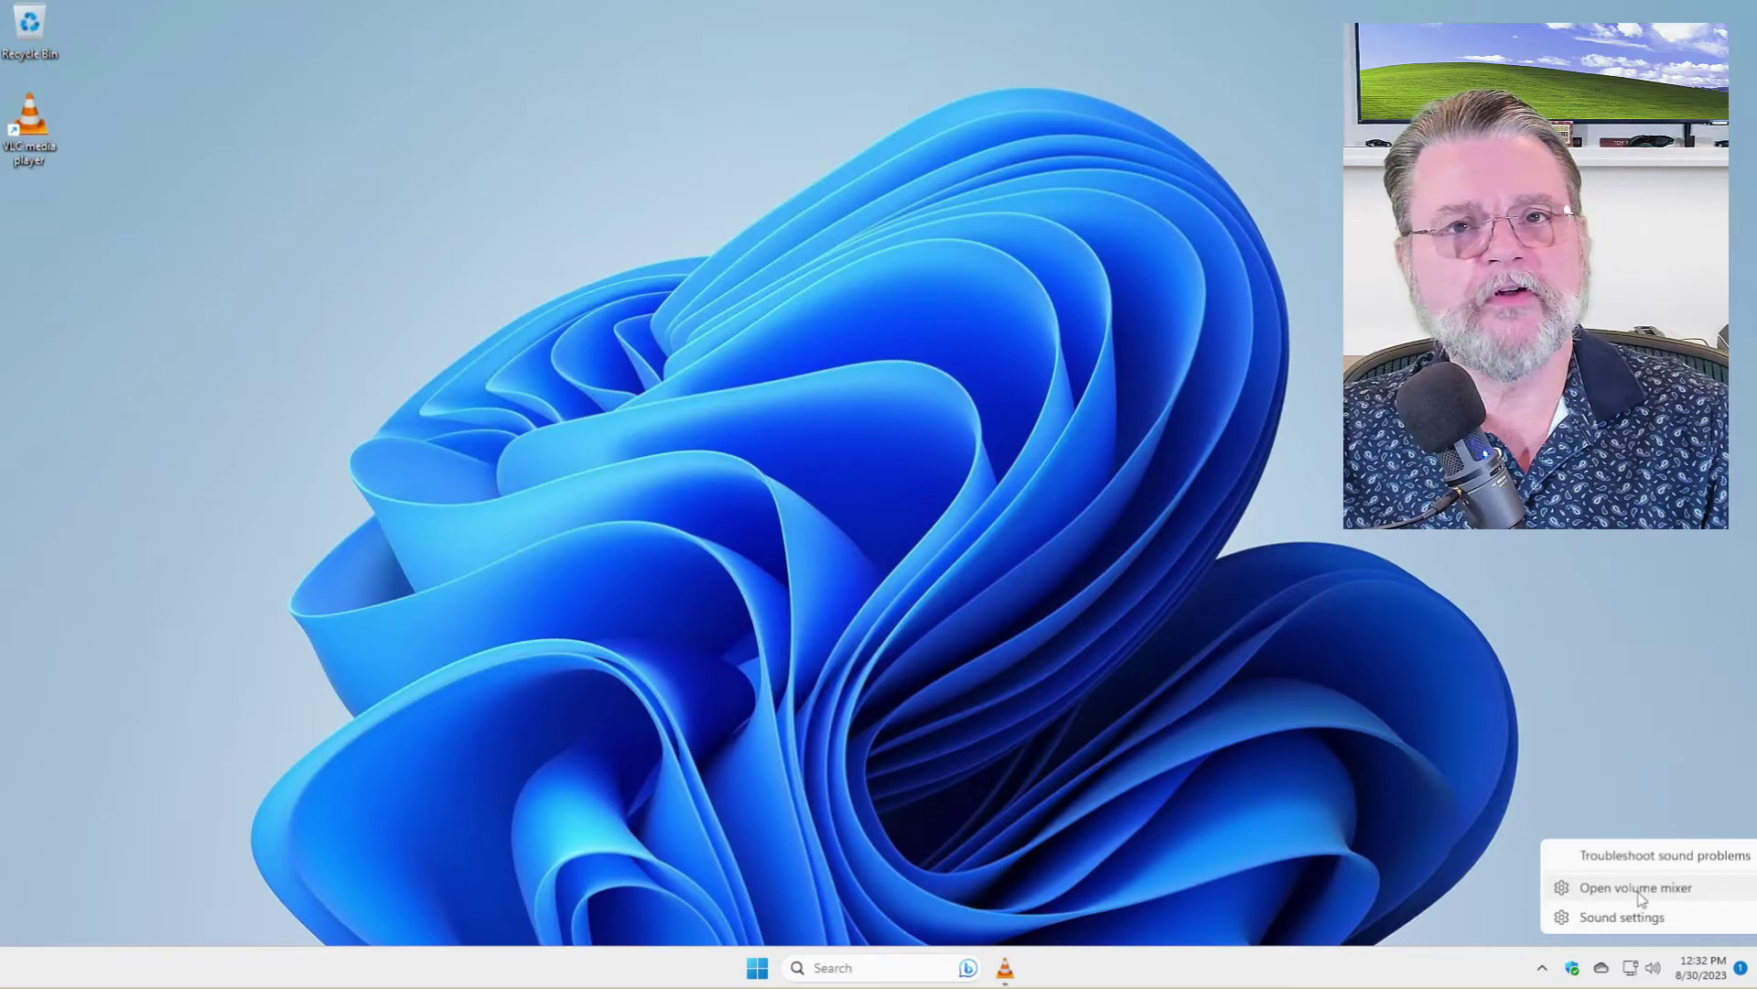
pyautogui.click(1639, 888)
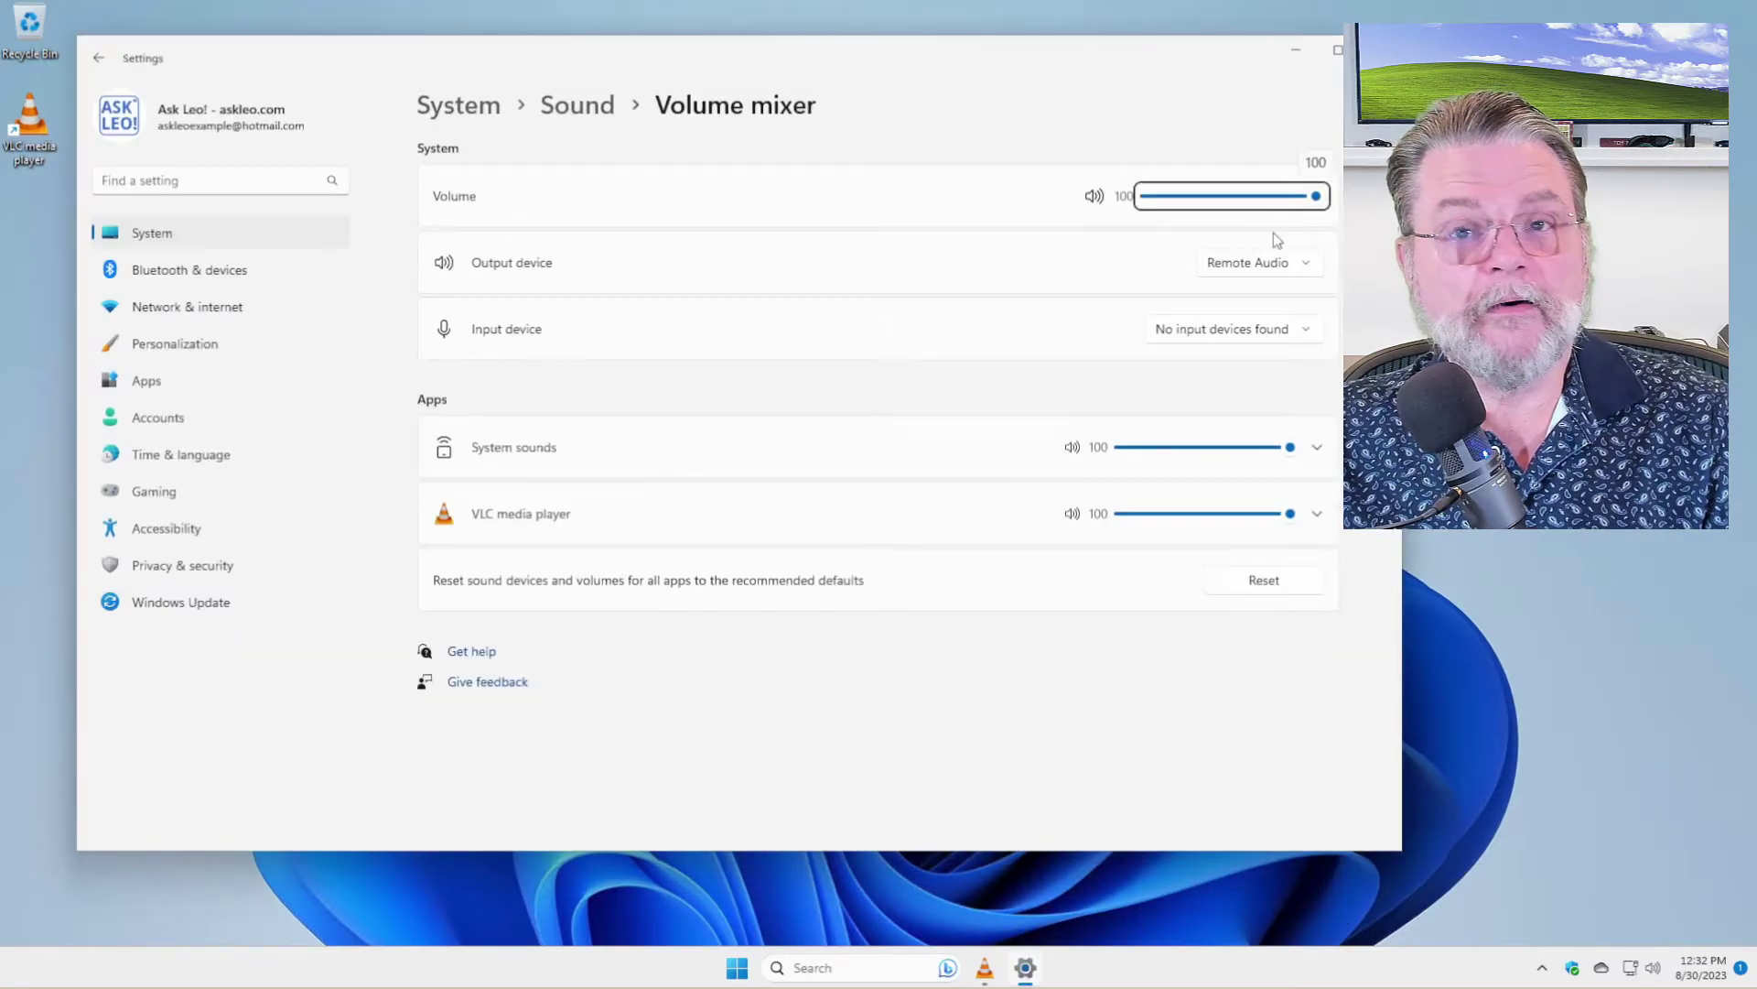
pyautogui.moveTo(918, 50); pyautogui.dragTo(1148, 64)
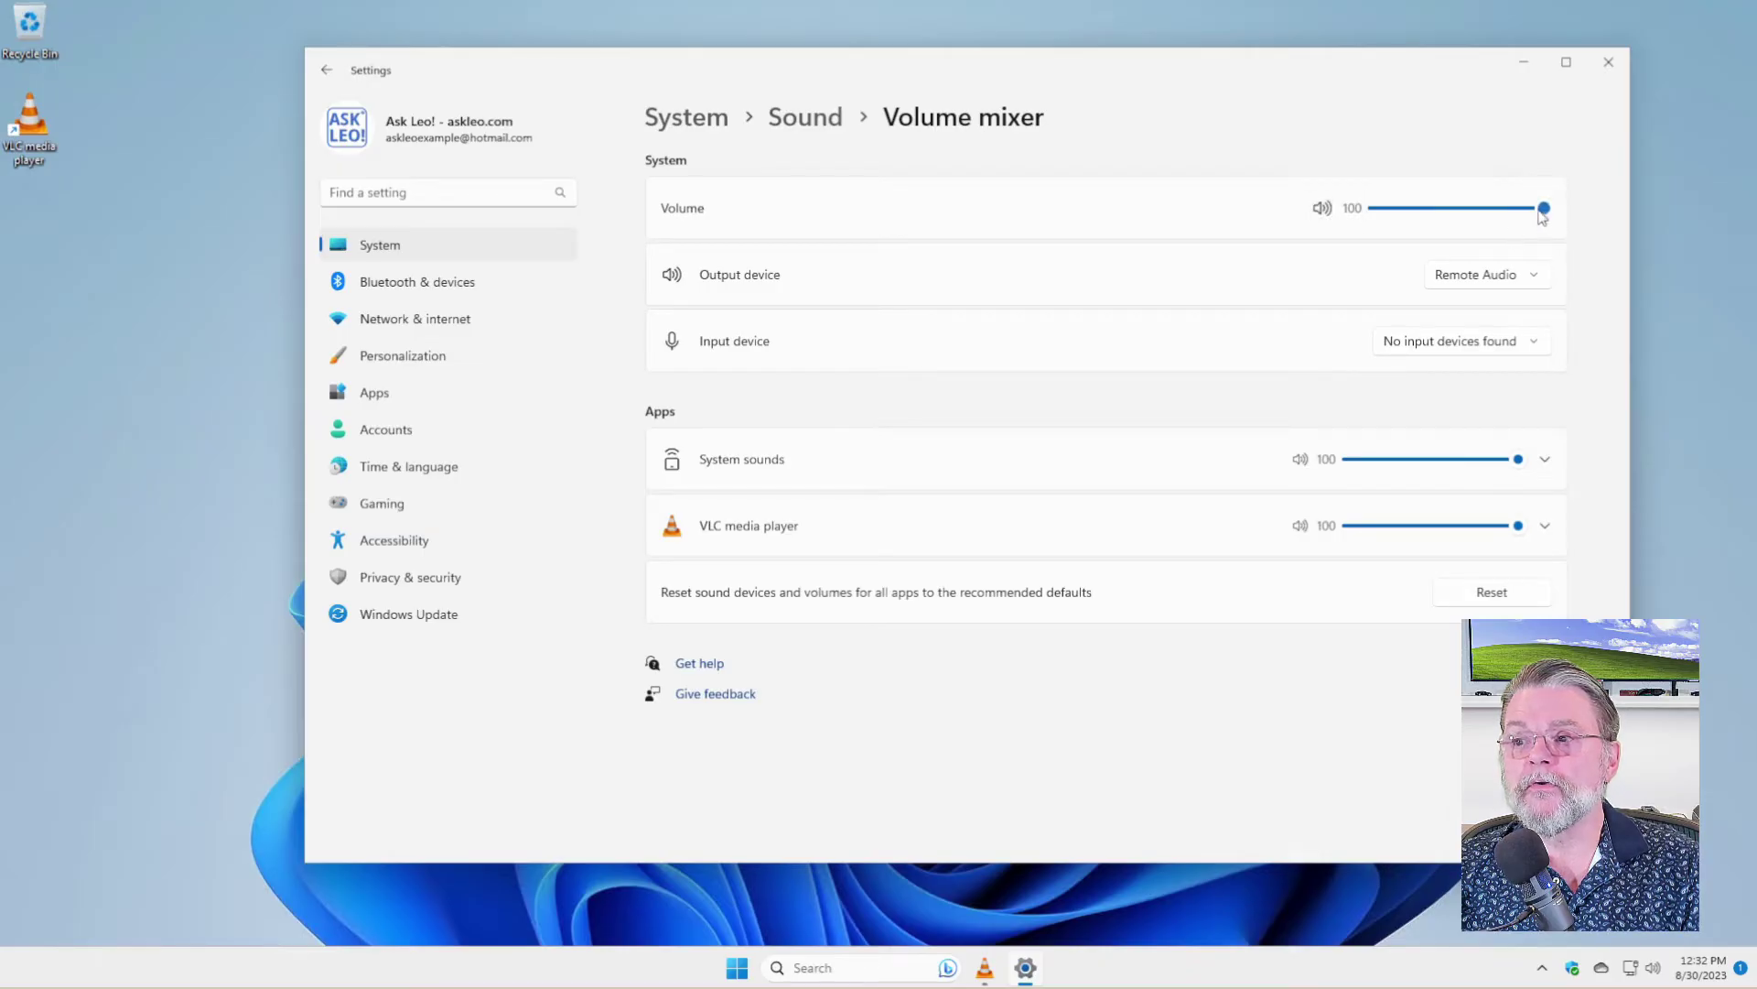
pyautogui.moveTo(1543, 209)
pyautogui.mouseDown()
pyautogui.moveTo(1443, 210)
pyautogui.moveTo(1595, 205)
pyautogui.mouseUp()
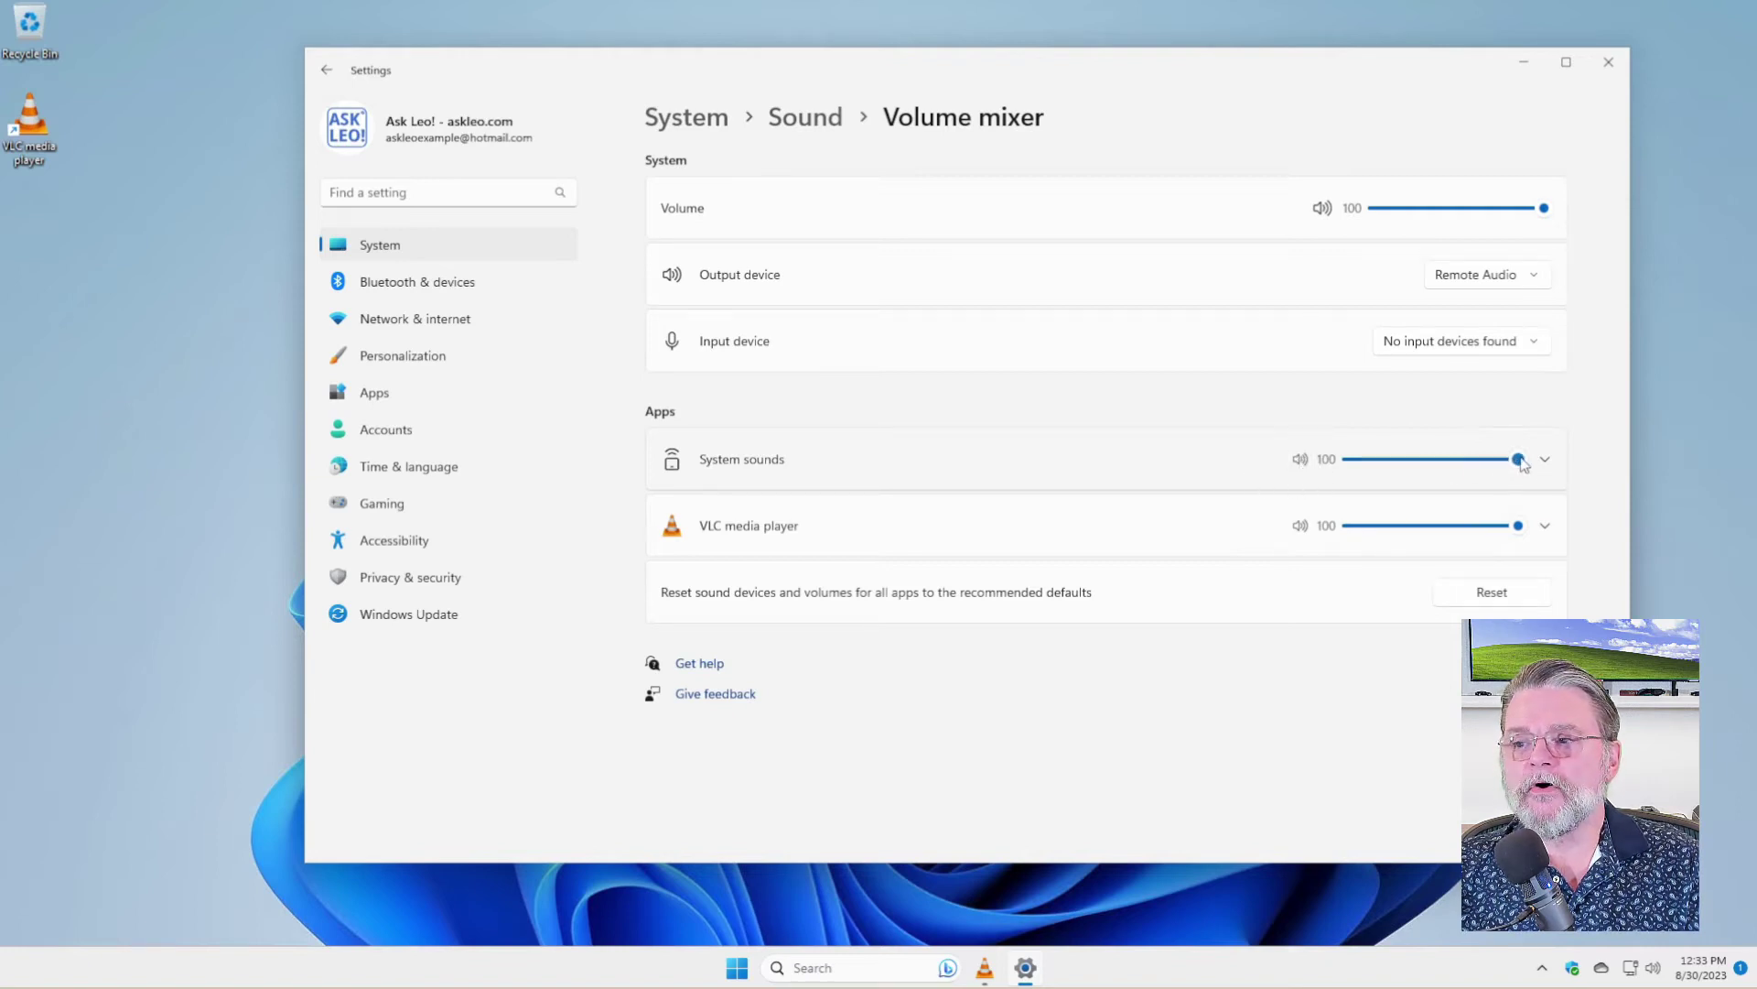
pyautogui.moveTo(1519, 460)
pyautogui.mouseDown()
pyautogui.moveTo(1422, 474)
pyautogui.moveTo(1610, 462)
pyautogui.mouseUp()
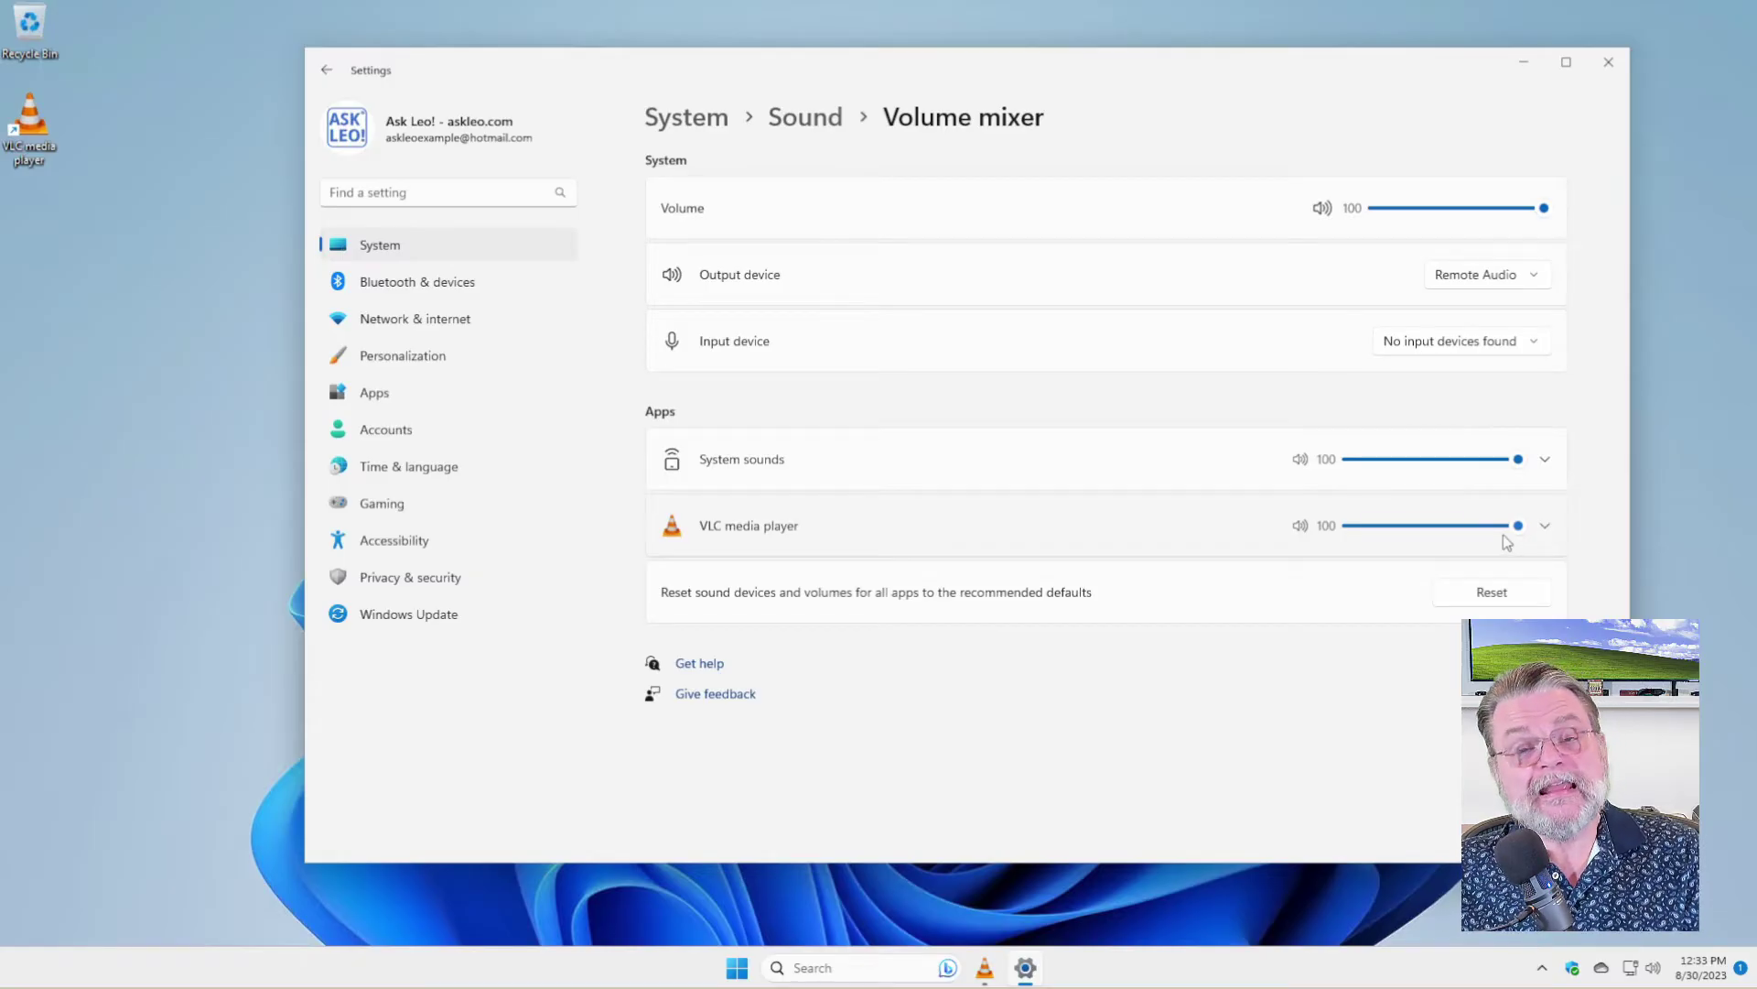
# Play The Urban Symphonia in VLC, vary its volume, and return VLC's mixer level to 100.
pyautogui.click(986, 970)
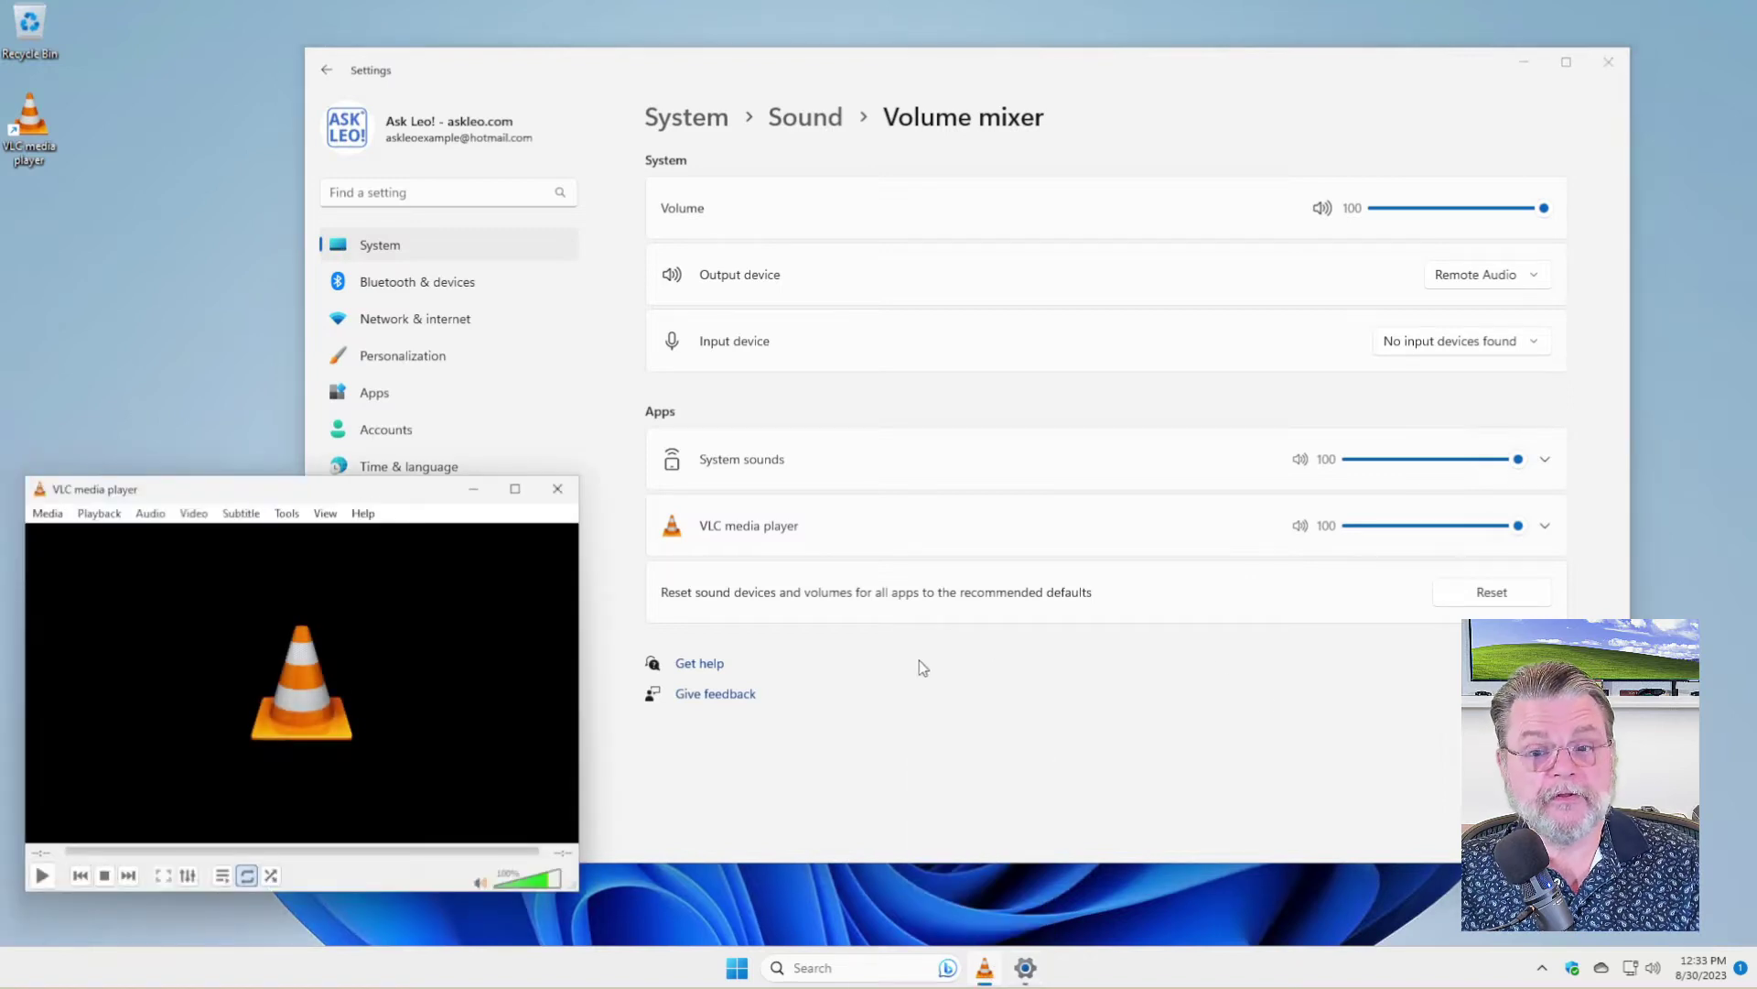
pyautogui.click(42, 875)
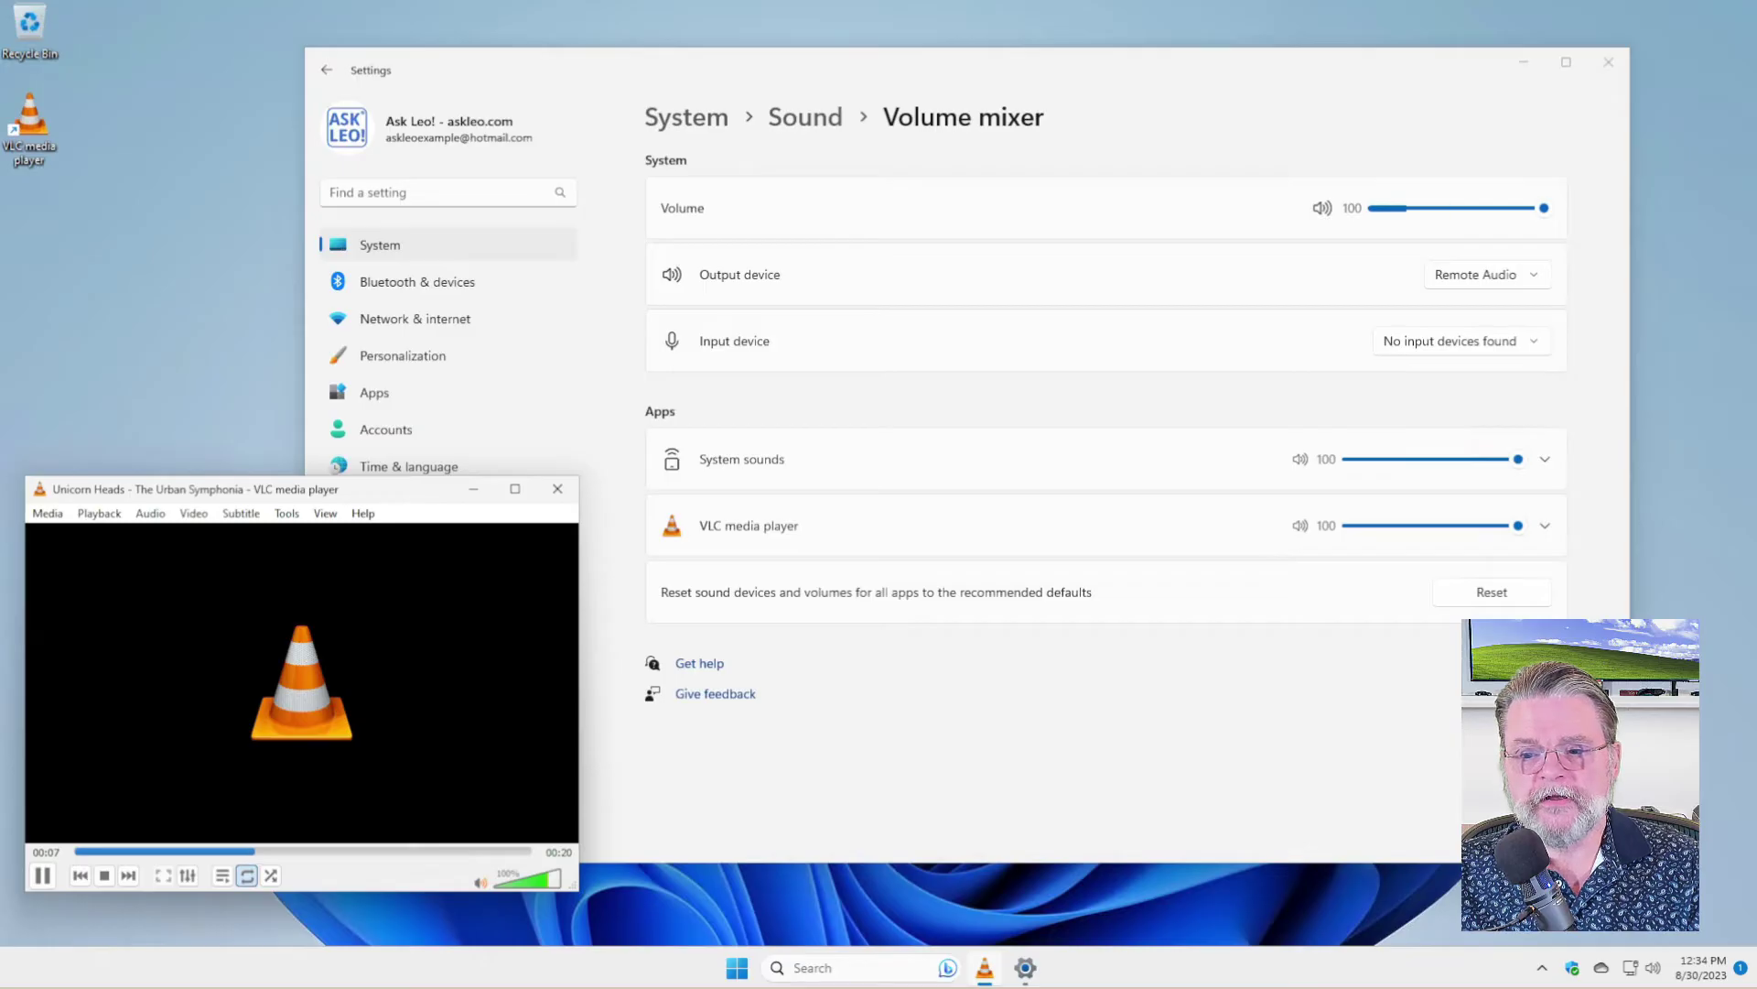
pyautogui.moveTo(553, 880); pyautogui.dragTo(530, 885)
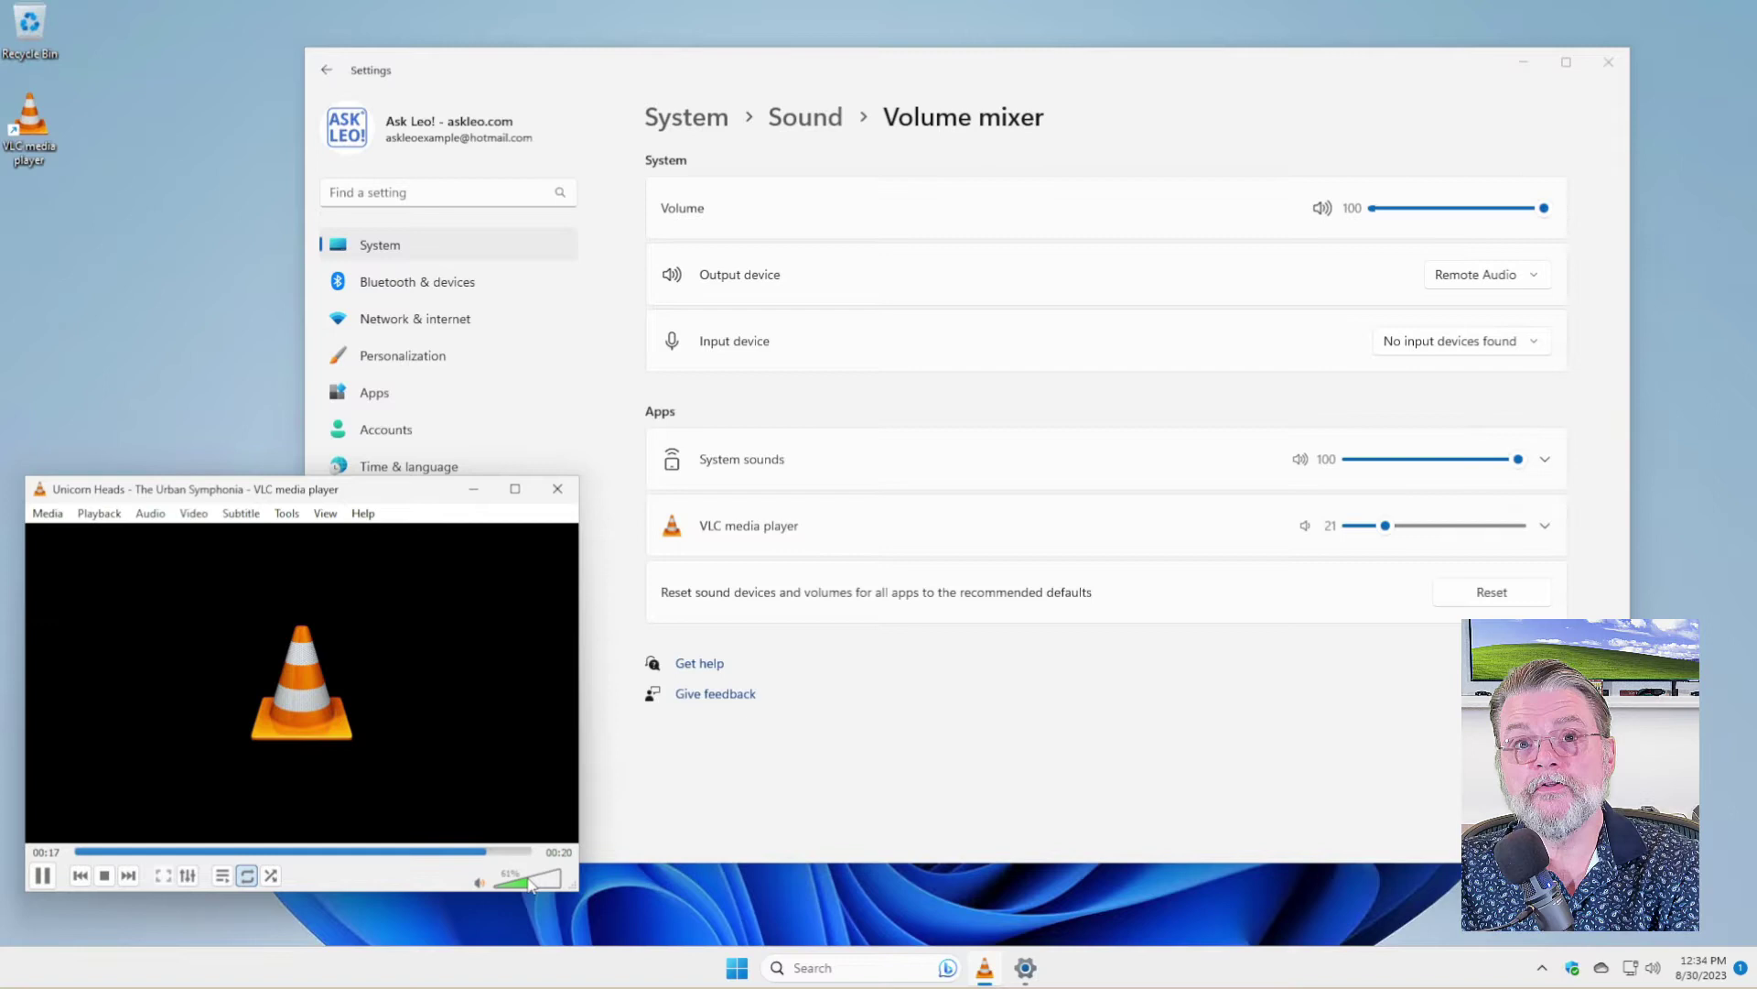
pyautogui.moveTo(531, 884)
pyautogui.mouseDown()
pyautogui.moveTo(554, 883)
pyautogui.moveTo(518, 893)
pyautogui.moveTo(541, 893)
pyautogui.mouseUp()
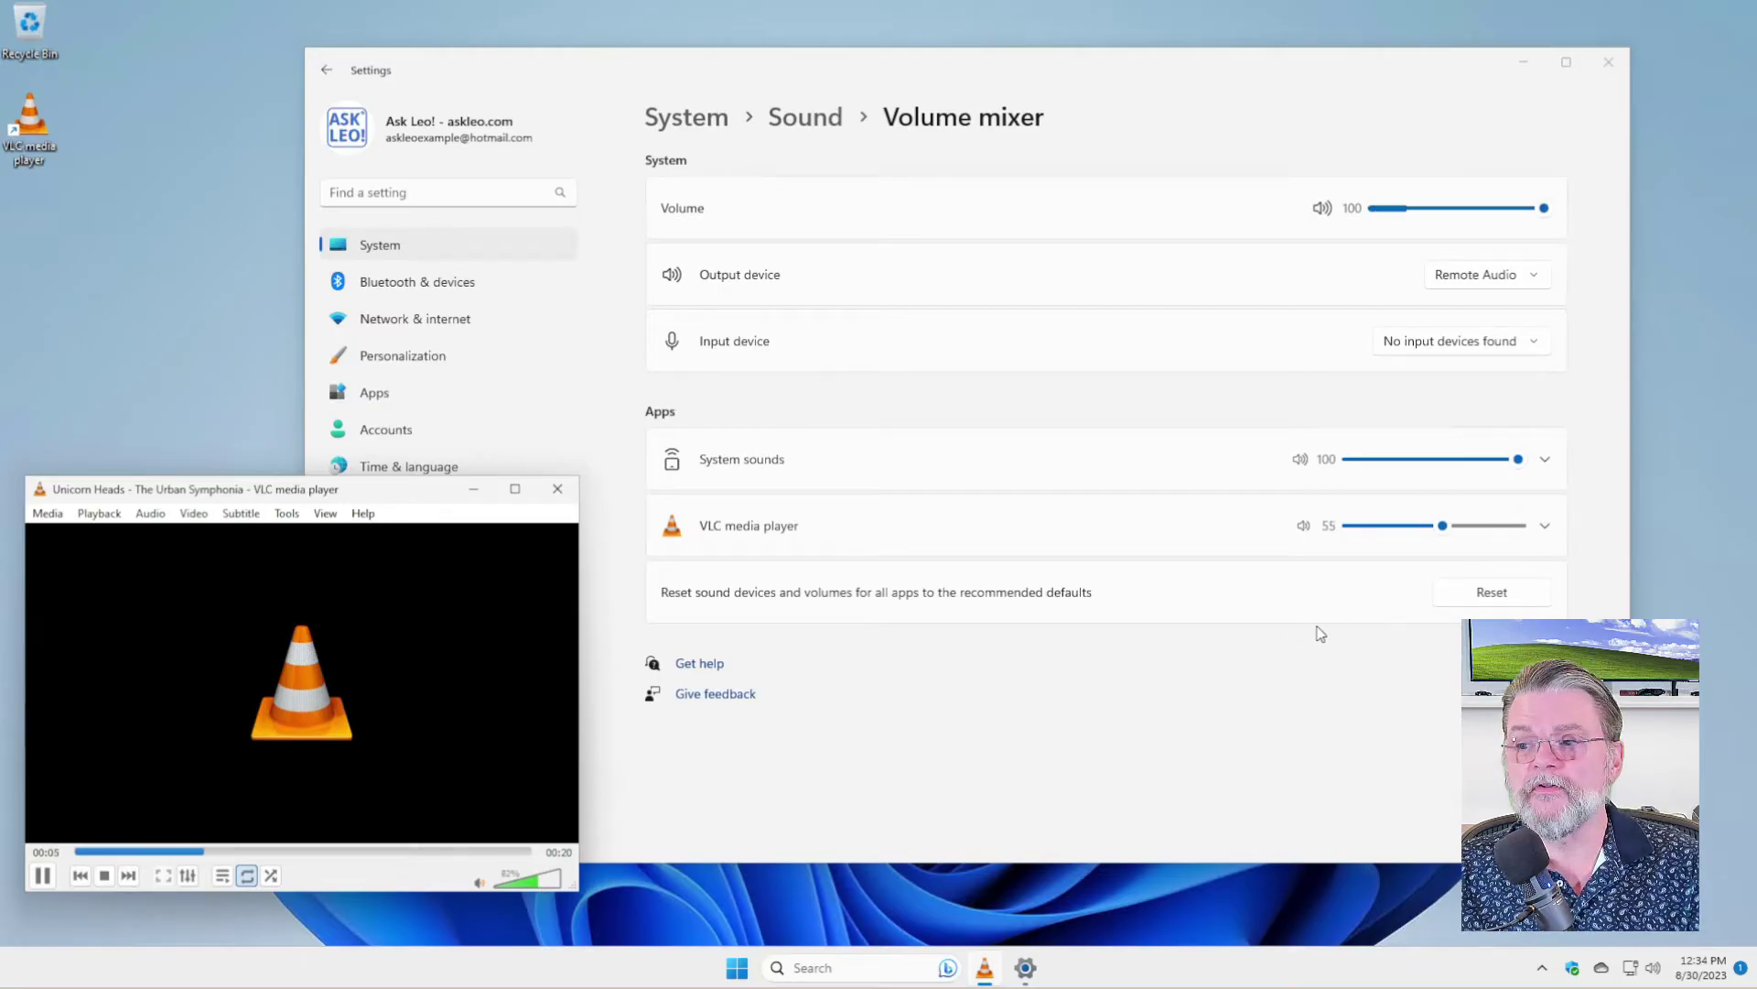
pyautogui.moveTo(1442, 537); pyautogui.dragTo(1591, 531)
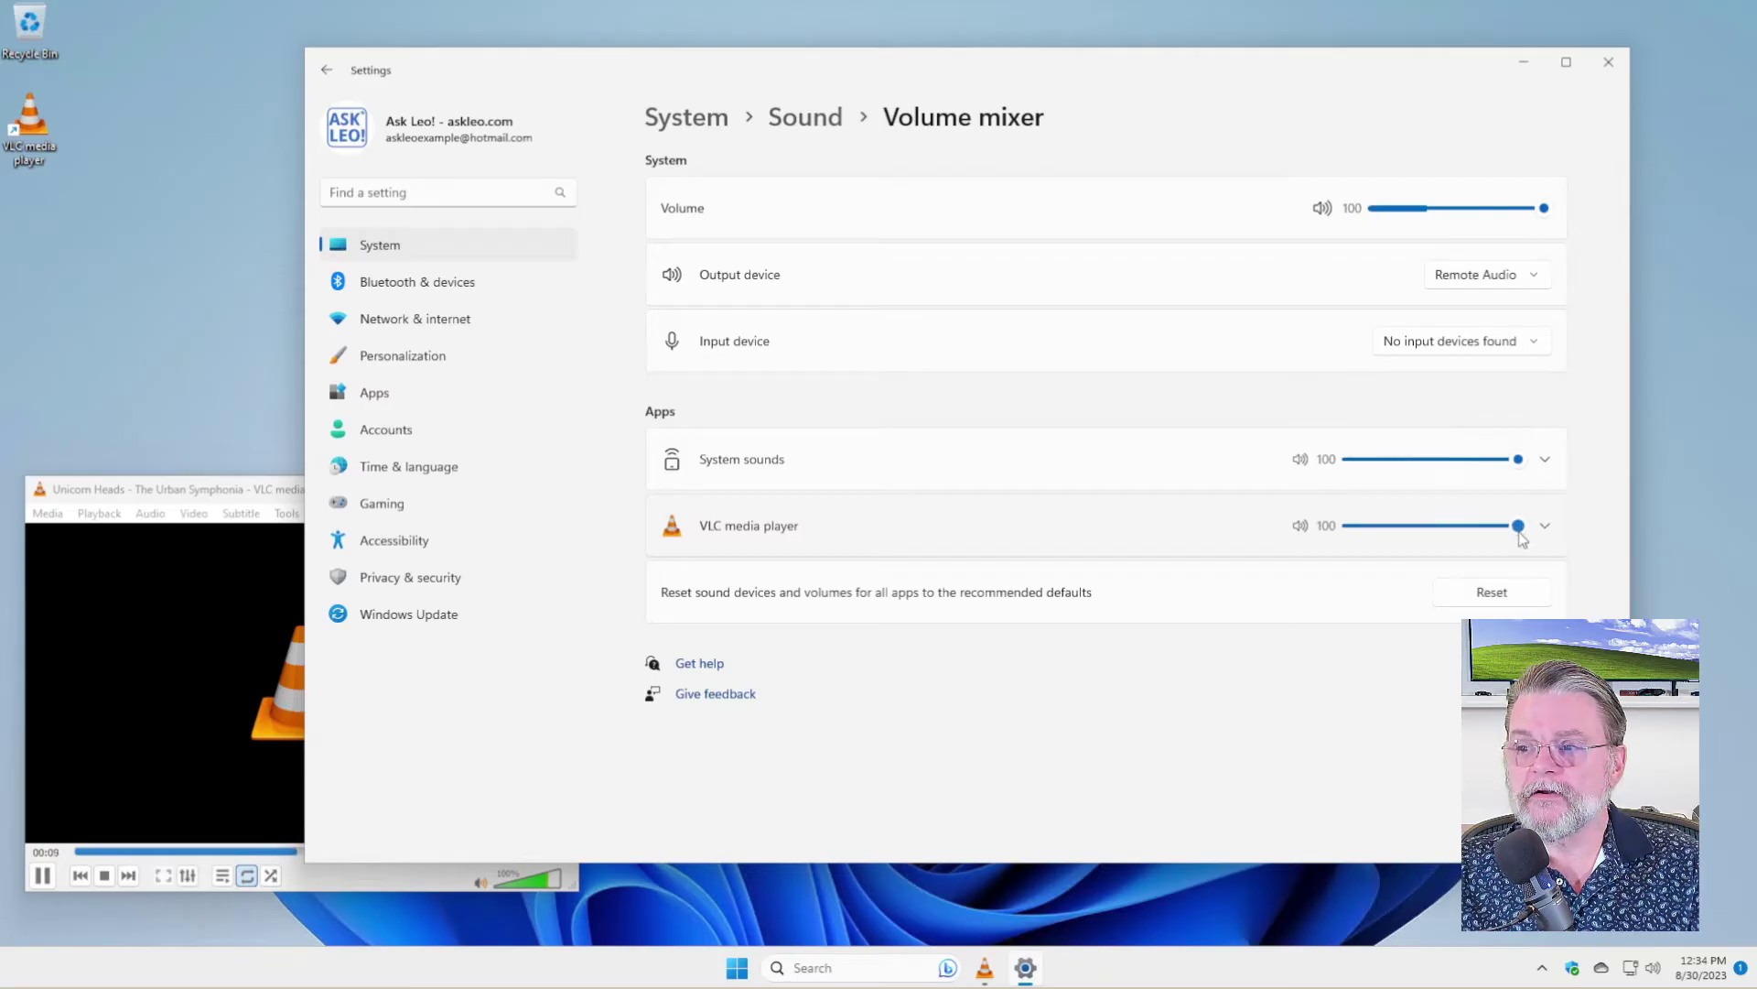
# Bring the VLC window to the front so it can be closed.
pyautogui.click(244, 493)
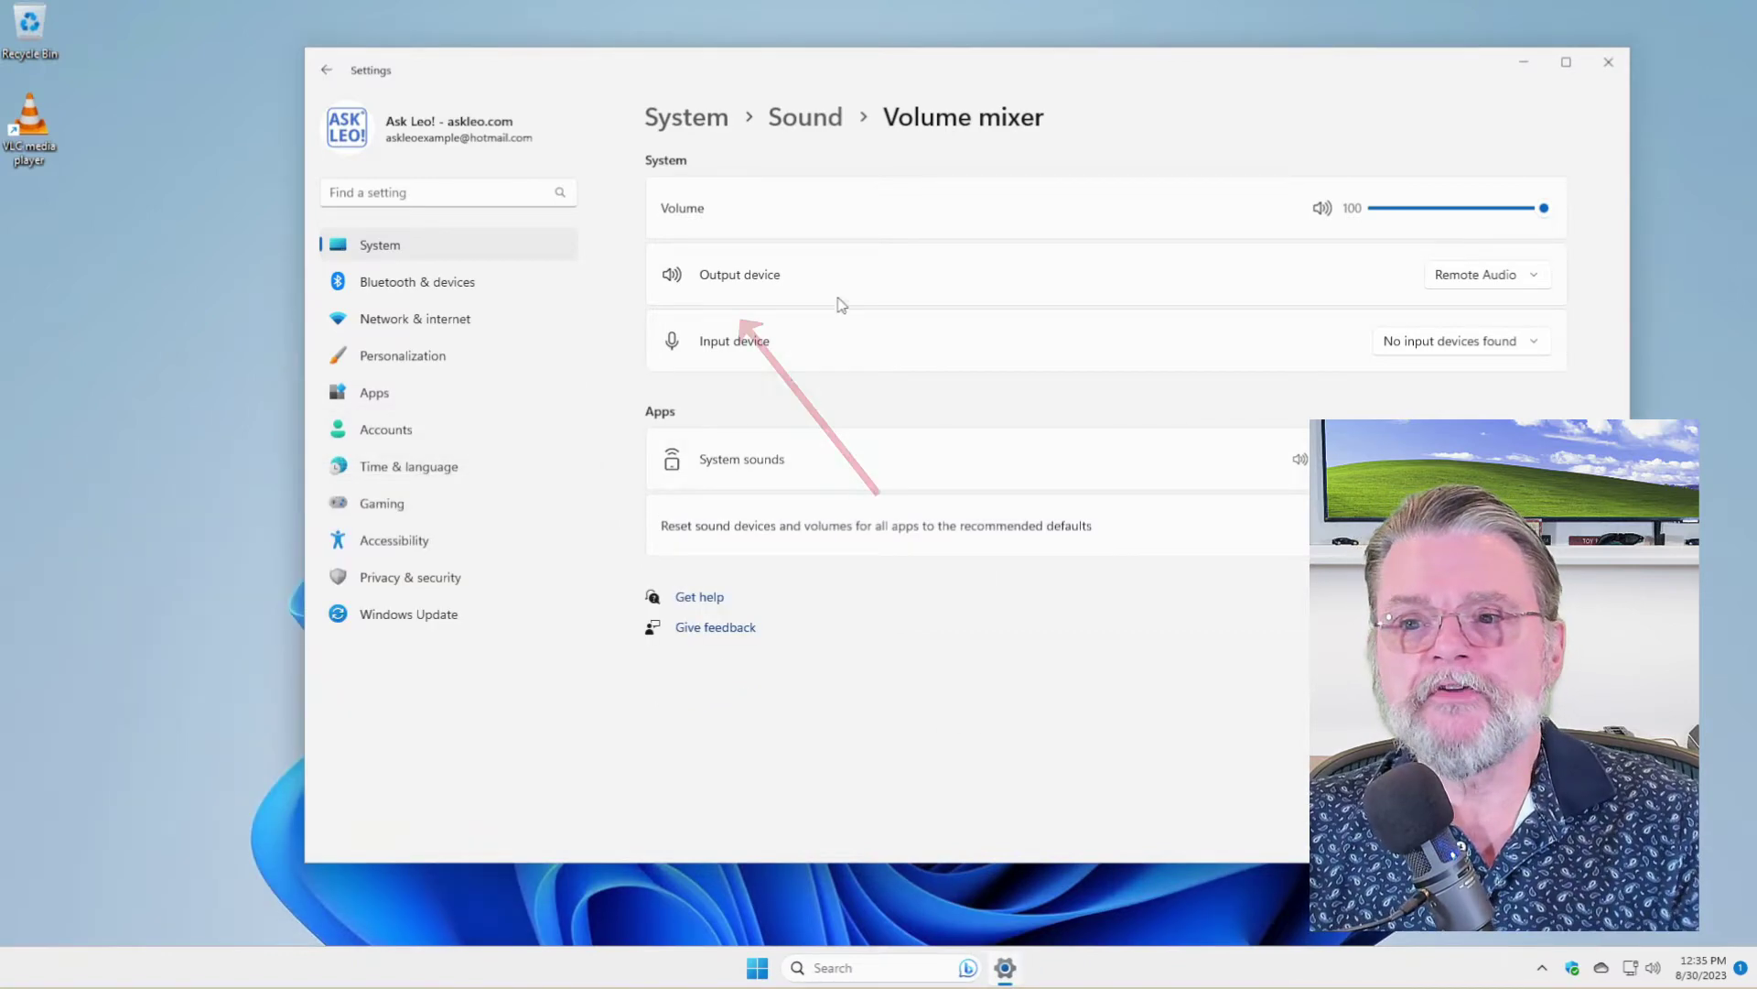
# Confirm Remote Audio is the selected output device in the Volume mixer.
pyautogui.click(1534, 279)
pyautogui.click(1538, 279)
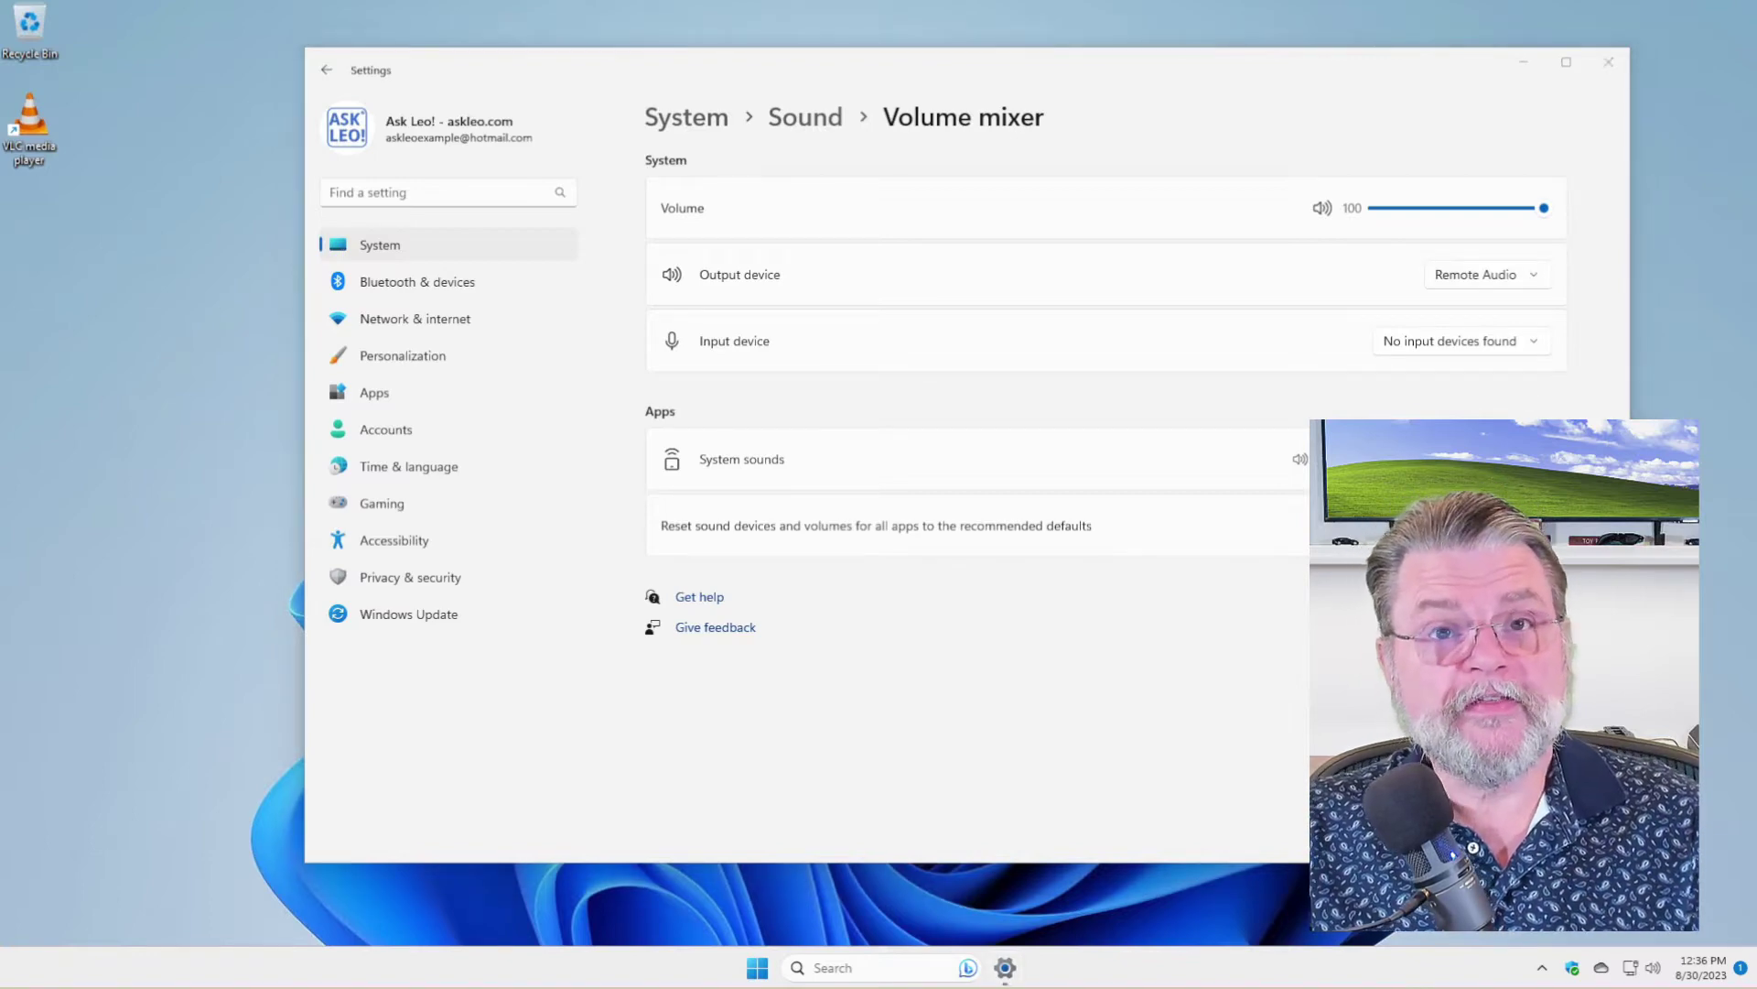
# Close Settings and check the Quick Settings output list, which shows only Remote Audio.
pyautogui.click(1608, 61)
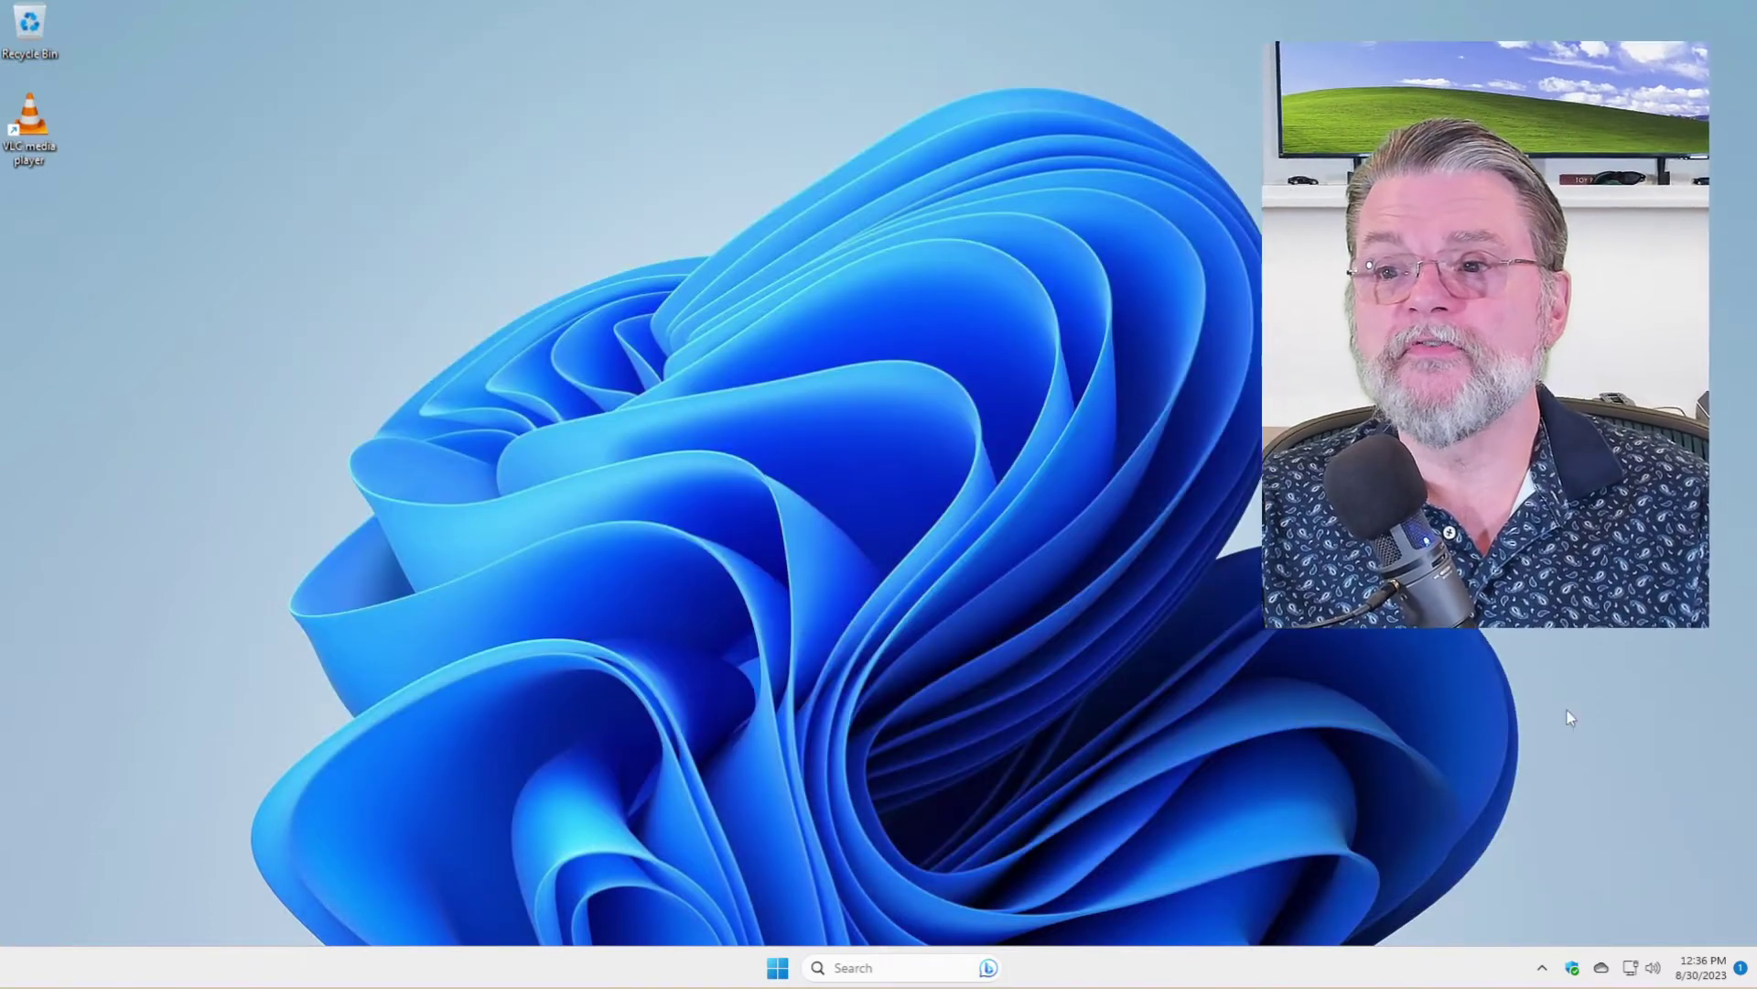
pyautogui.click(1655, 969)
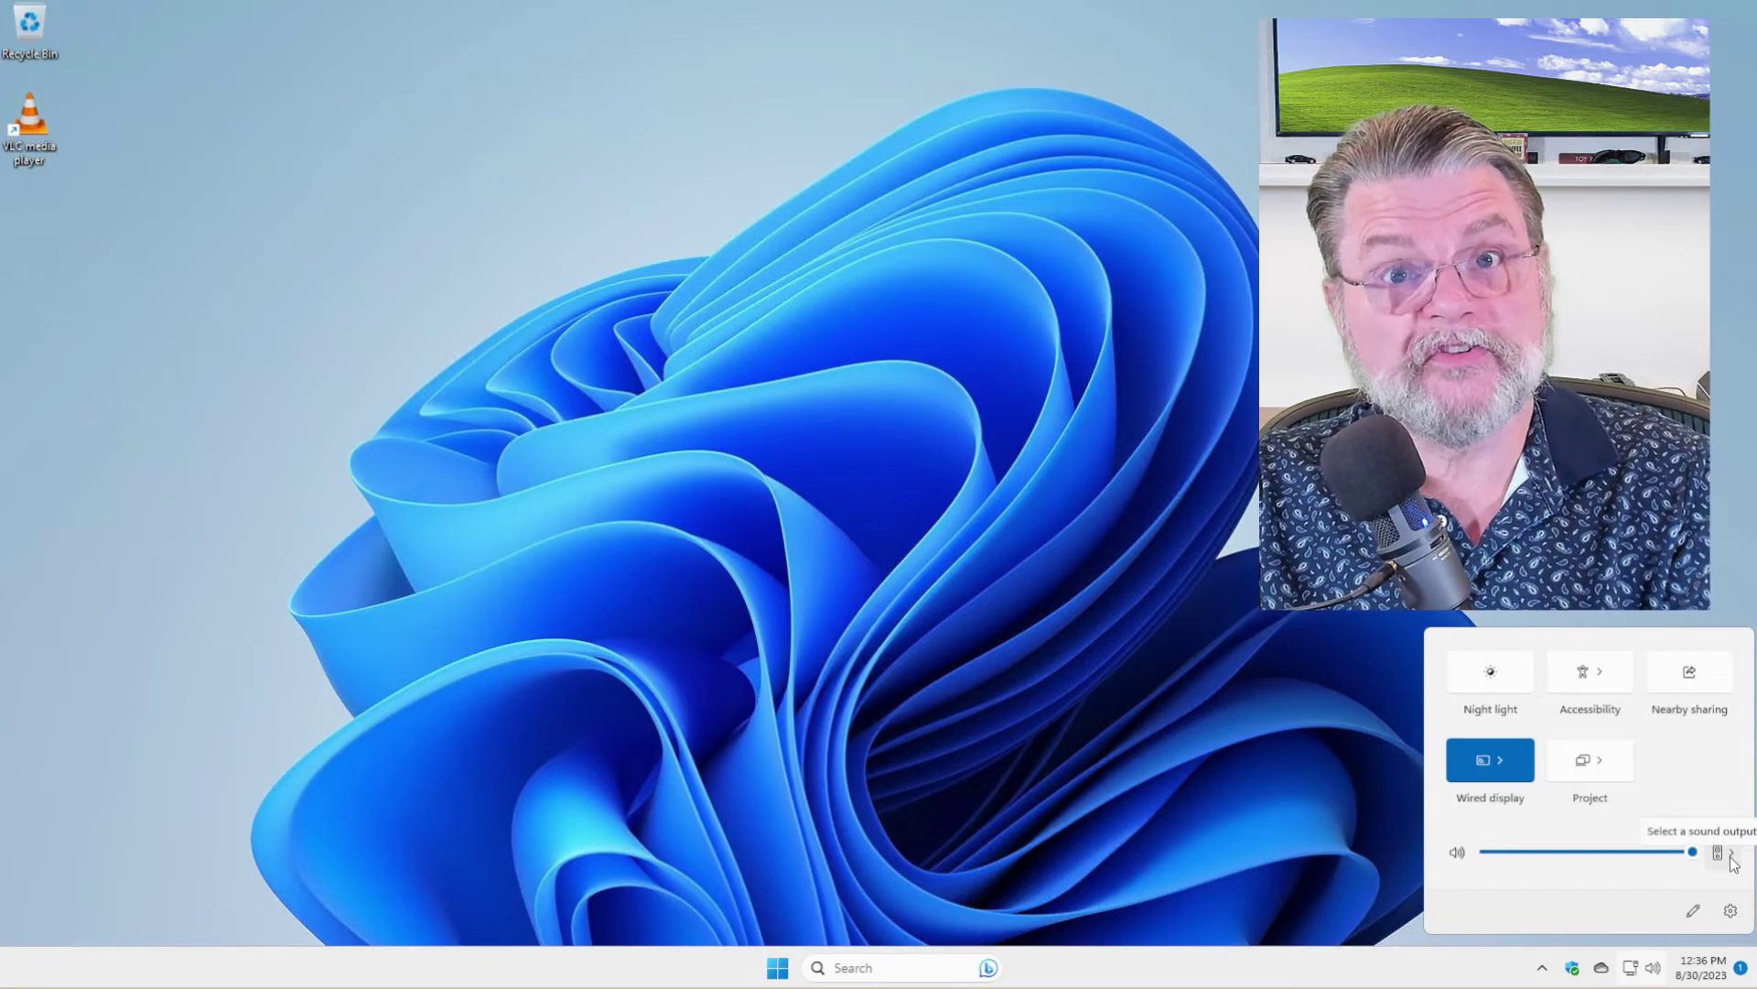
pyautogui.click(1732, 856)
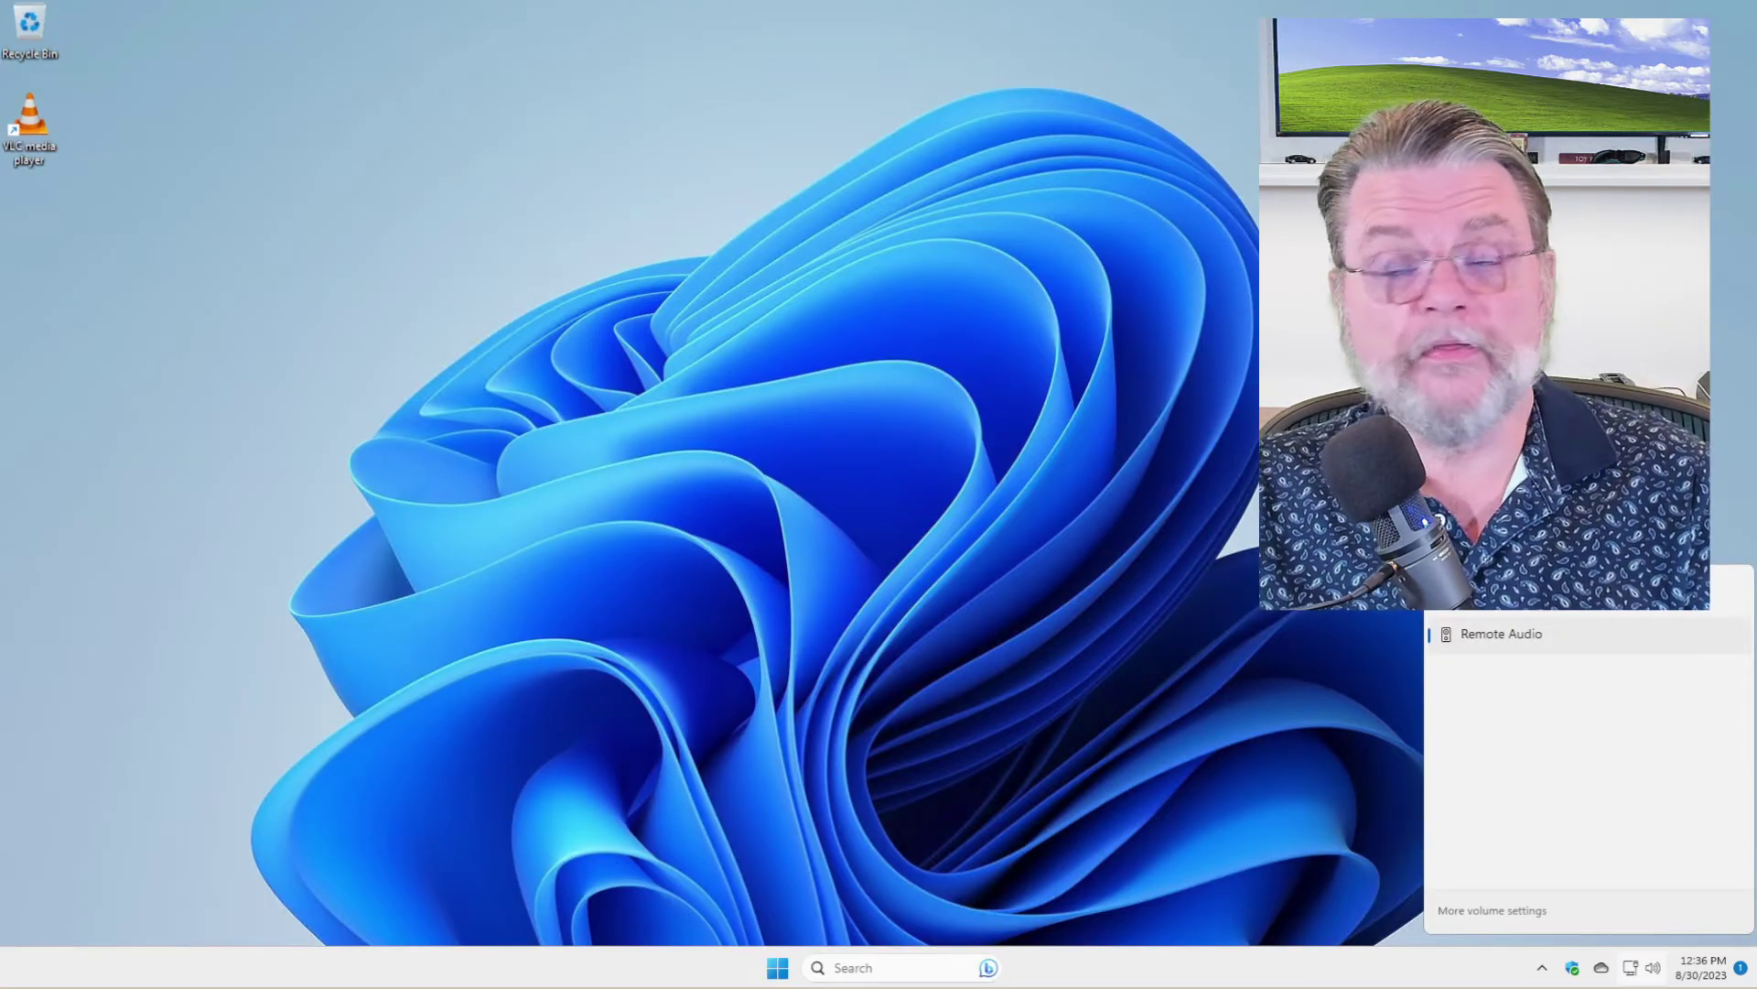
pyautogui.click(1451, 593)
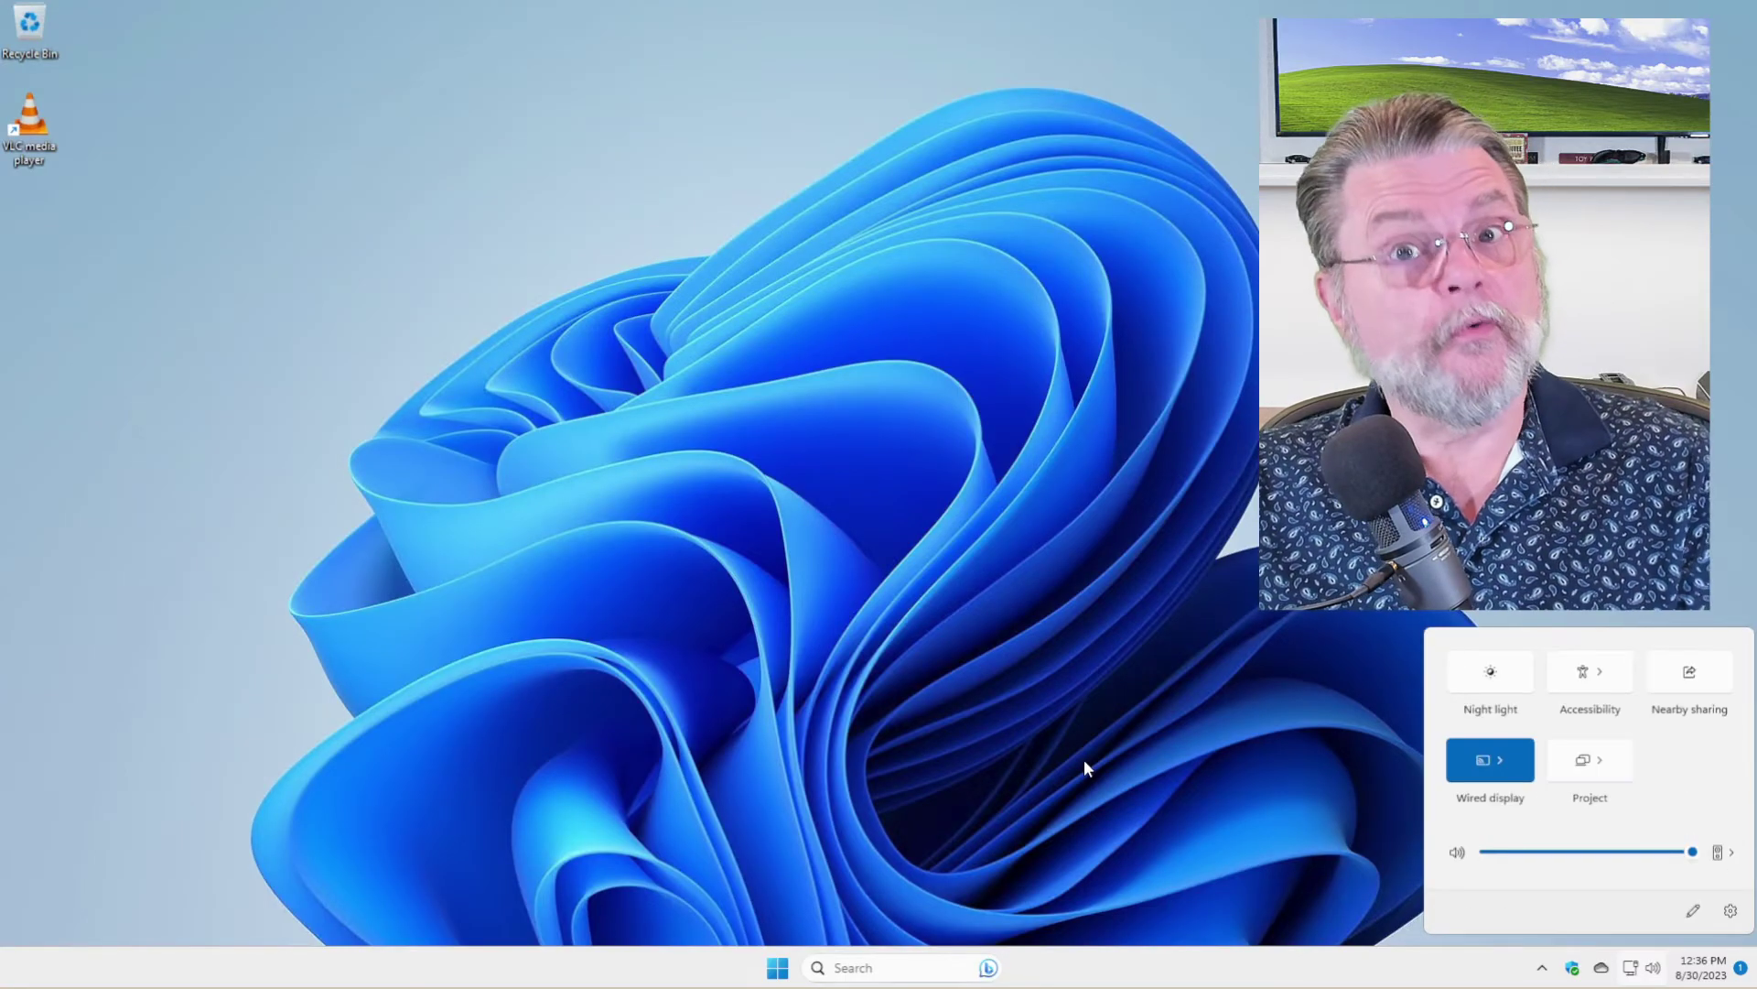